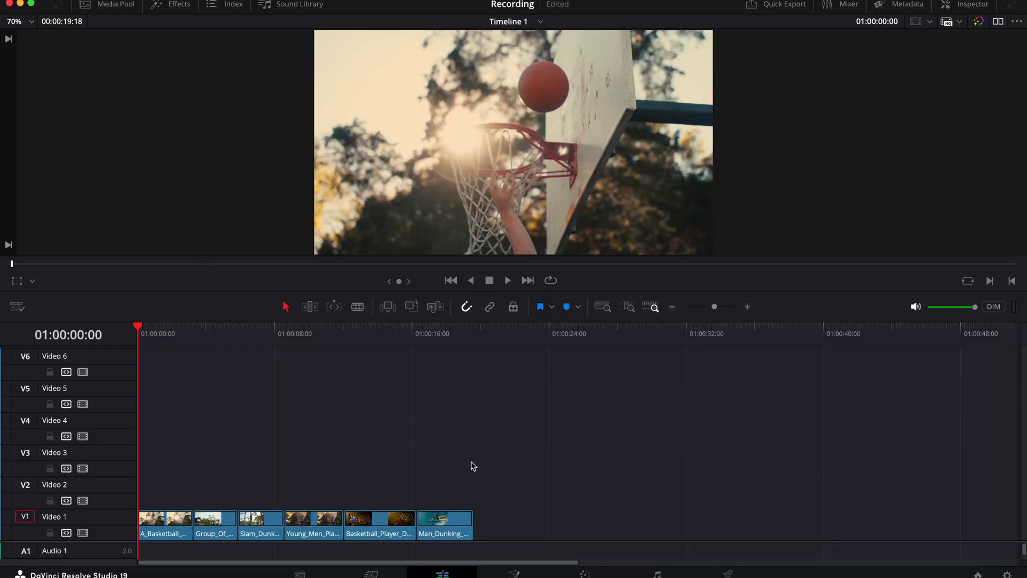
Step: Shorten all six Video 1 clips to 10 frames each and close the gaps with Delete Gaps
left_click_drag(540, 516, 181, 517)
right_click(214, 527)
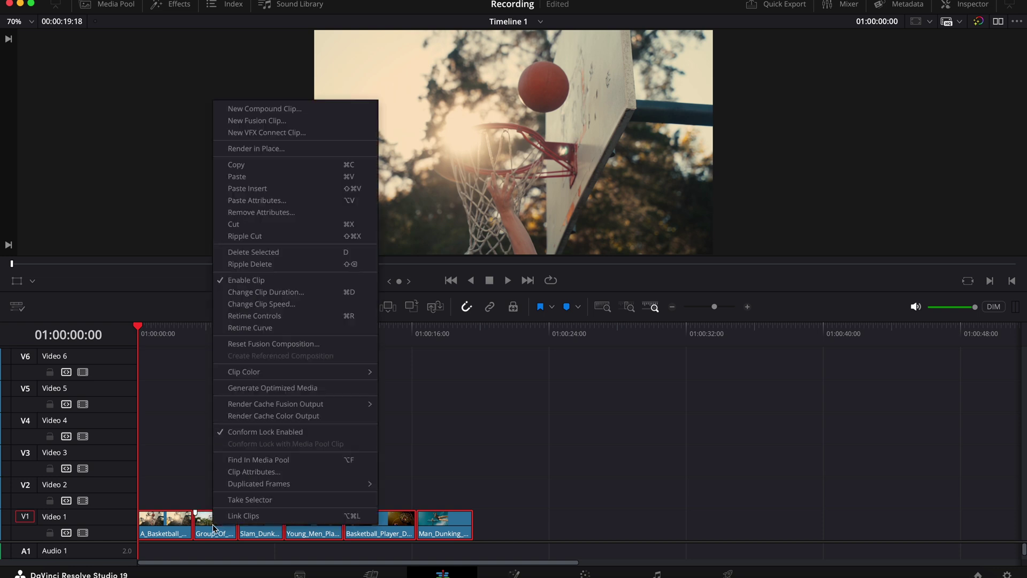
left_click(308, 298)
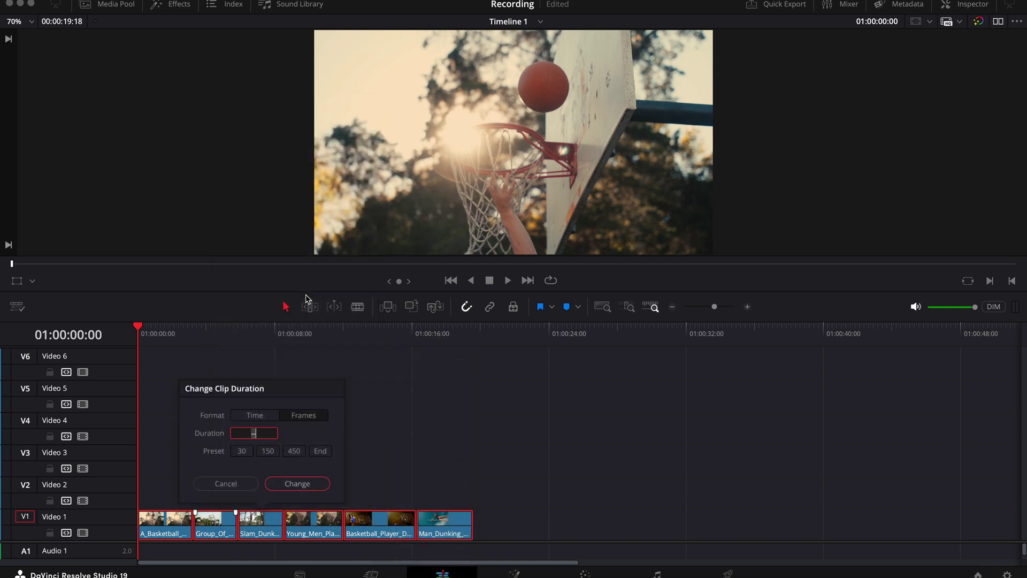
left_click(300, 416)
key("Return")
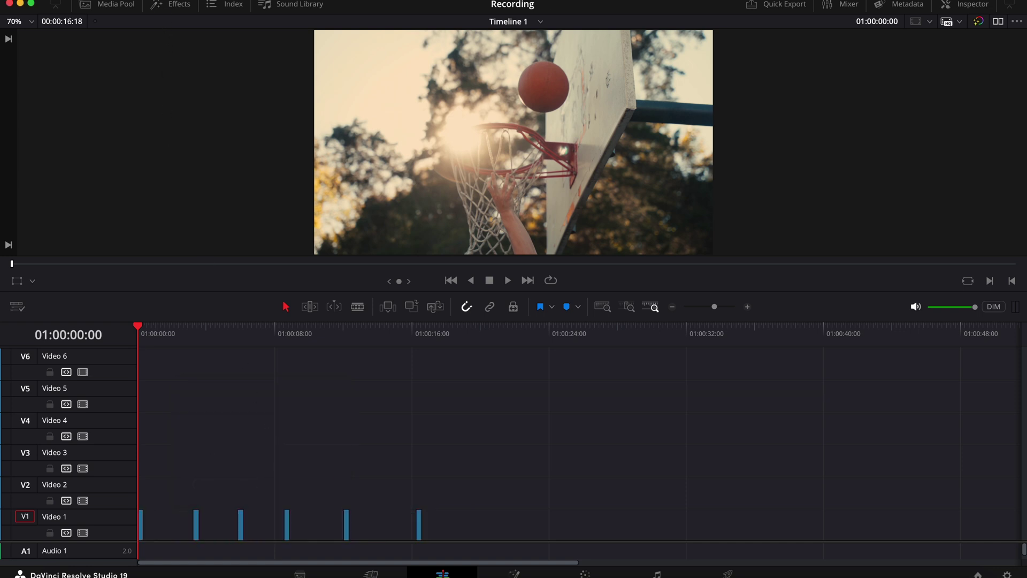
left_click(138, 0)
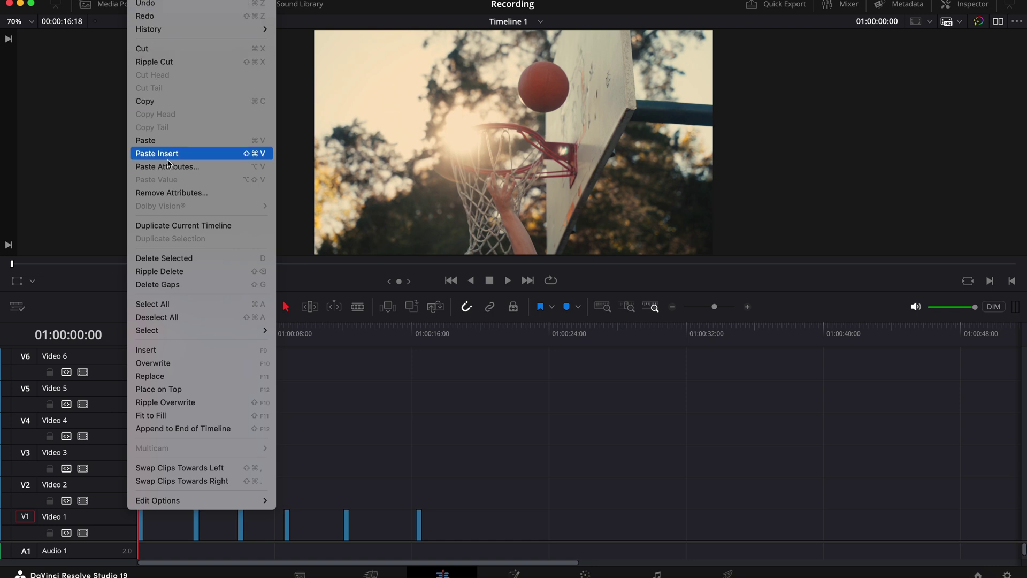
left_click(182, 285)
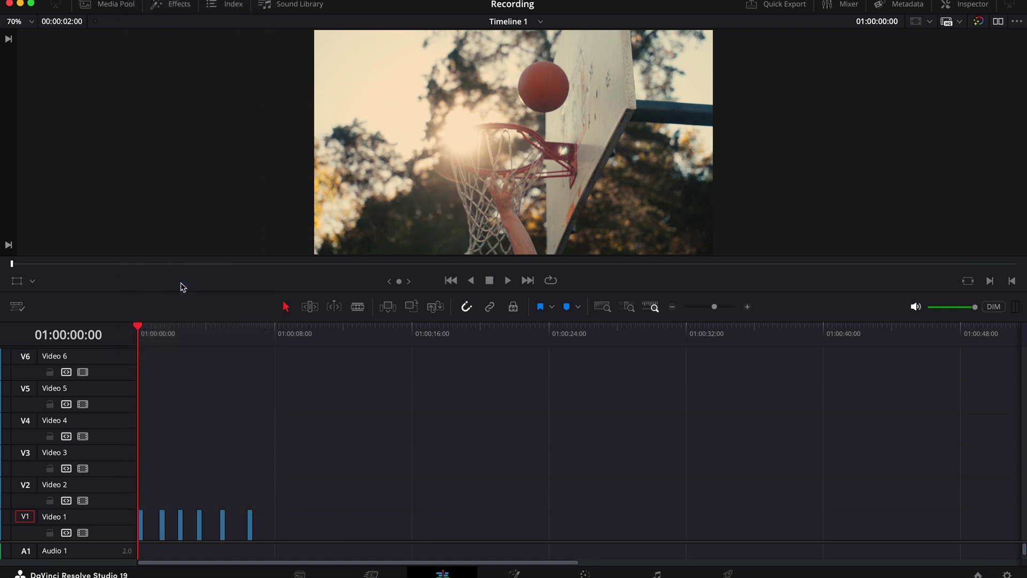
Step: Stagger clips two to six up onto Video 2 through Video 6 in a staircase
scroll(306, 441, "up", 5)
scroll(306, 441, "up", 1)
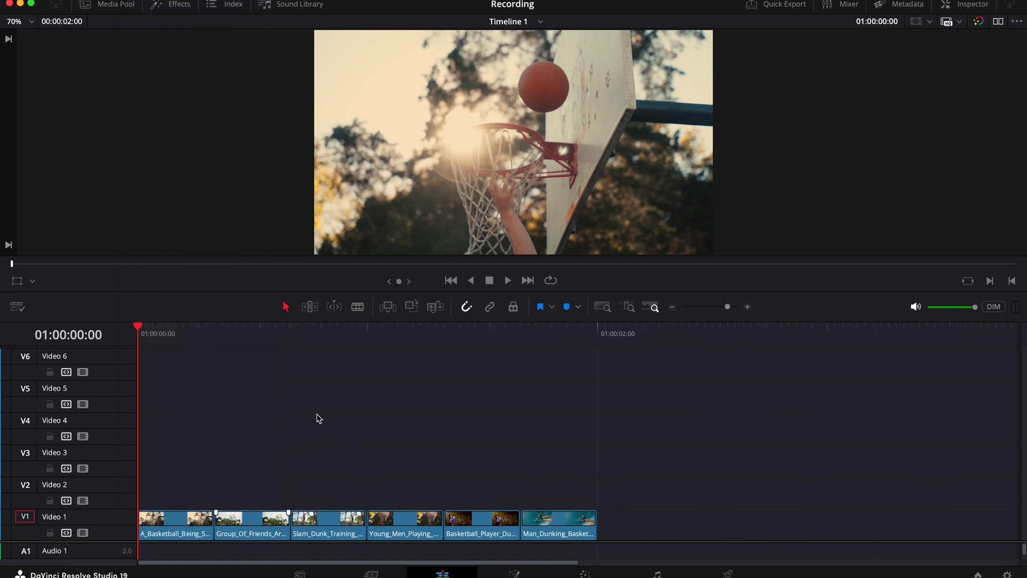
left_click_drag(242, 534, 212, 506)
left_click_drag(311, 533, 265, 468)
left_click_drag(384, 529, 309, 436)
left_click_drag(467, 530, 376, 405)
left_click_drag(539, 530, 425, 376)
Step: Apply the Transform effect, found by searching 'transf', to the Video 2 clip
left_click(170, 5)
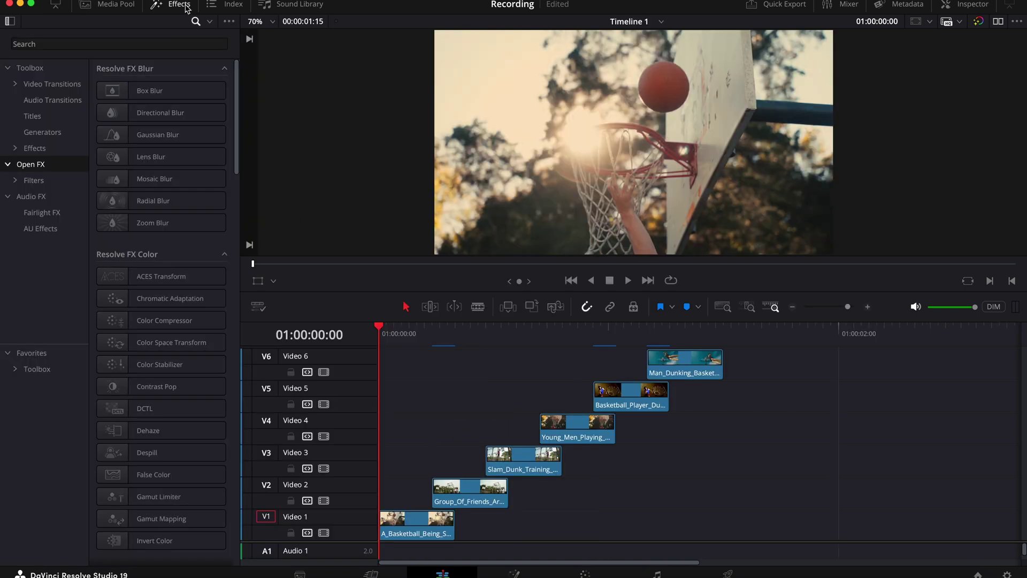
left_click(196, 21)
type("transf")
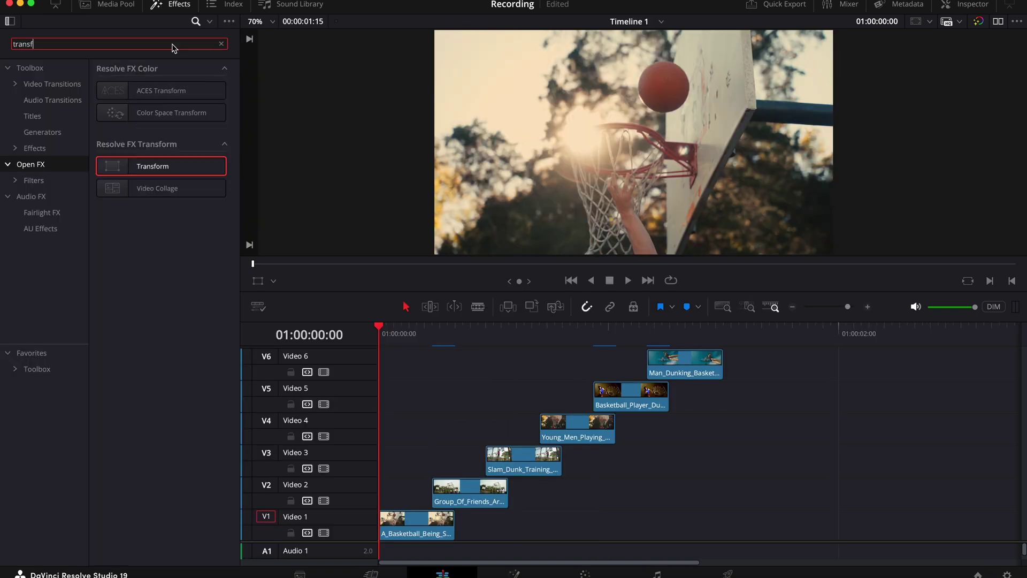
left_click_drag(163, 169, 466, 492)
Step: Keyframe the Video 2 clip's Transform Position Y at its raised value on frame 01:00:00:07
left_click(175, 10)
left_click(223, 492)
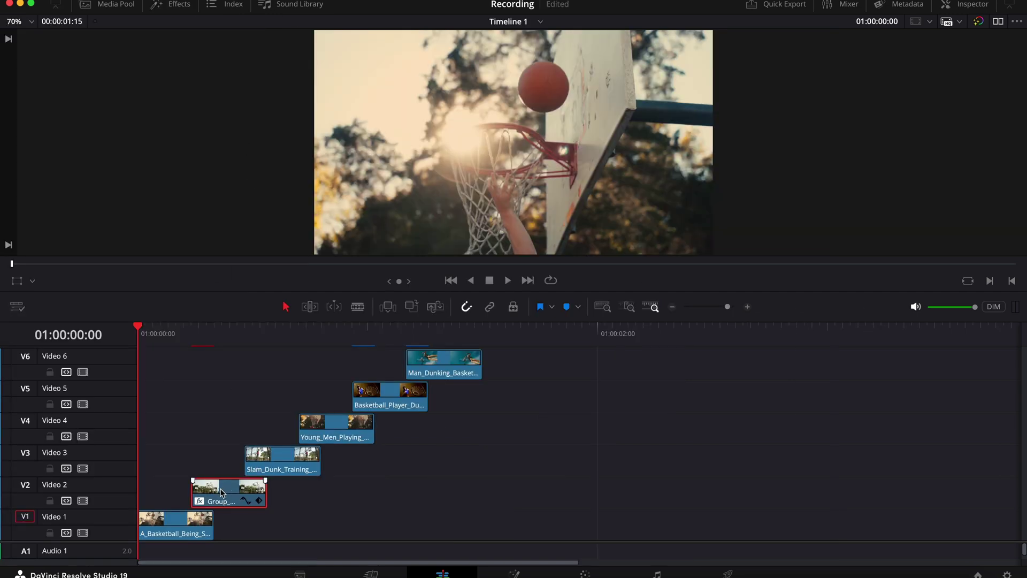
left_click_drag(185, 333, 191, 332)
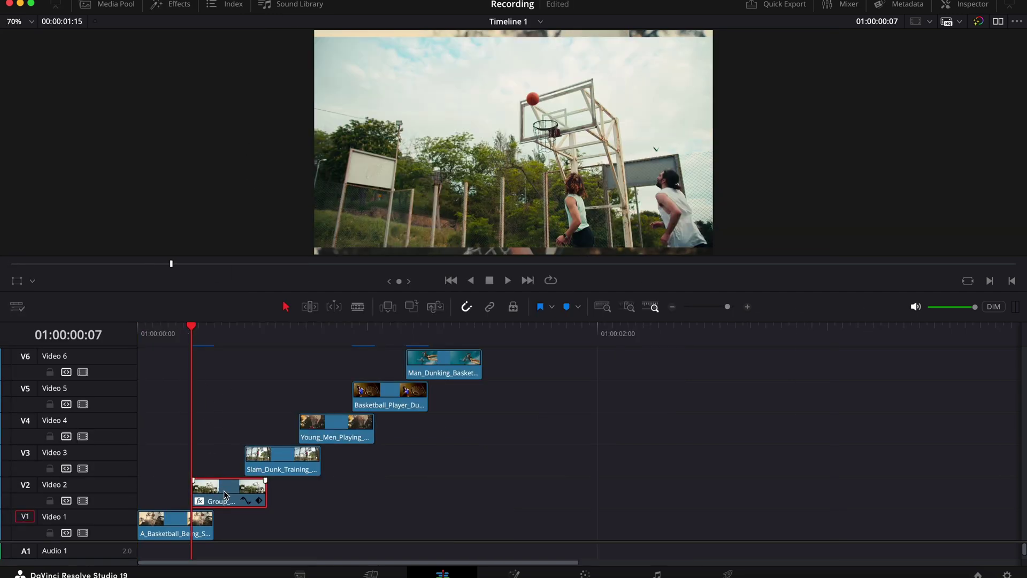
left_click(966, 6)
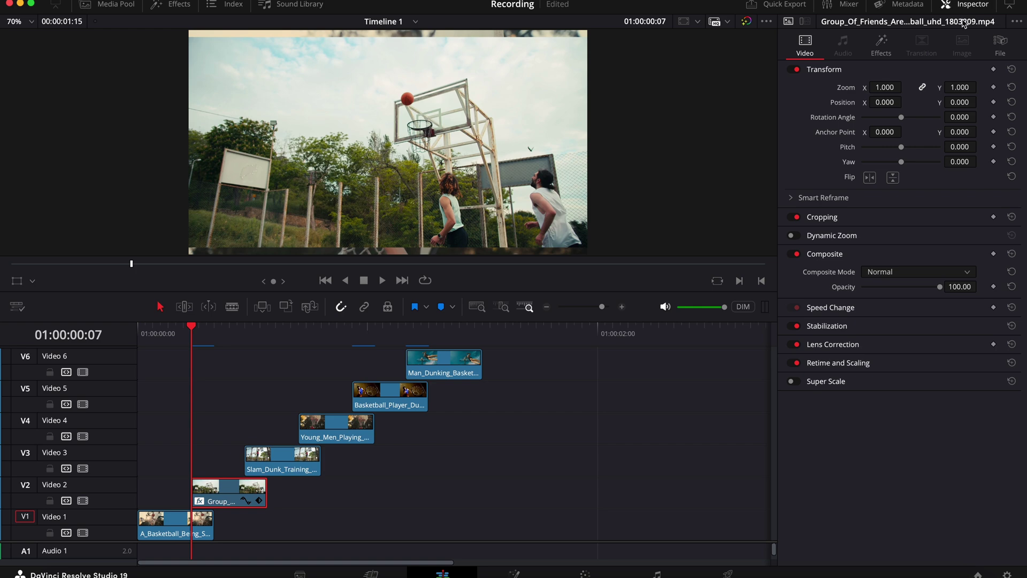
left_click(881, 49)
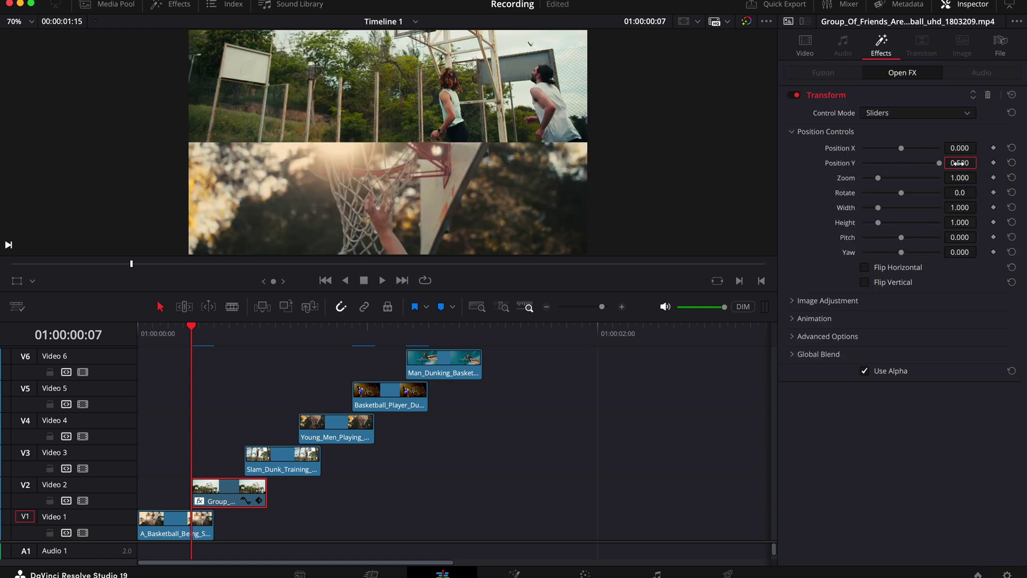
left_click(994, 163)
Step: Keyframe Position Y to 0 at frame 01:00:00:10 and reveal the Motion Blur setting
left_click(214, 324)
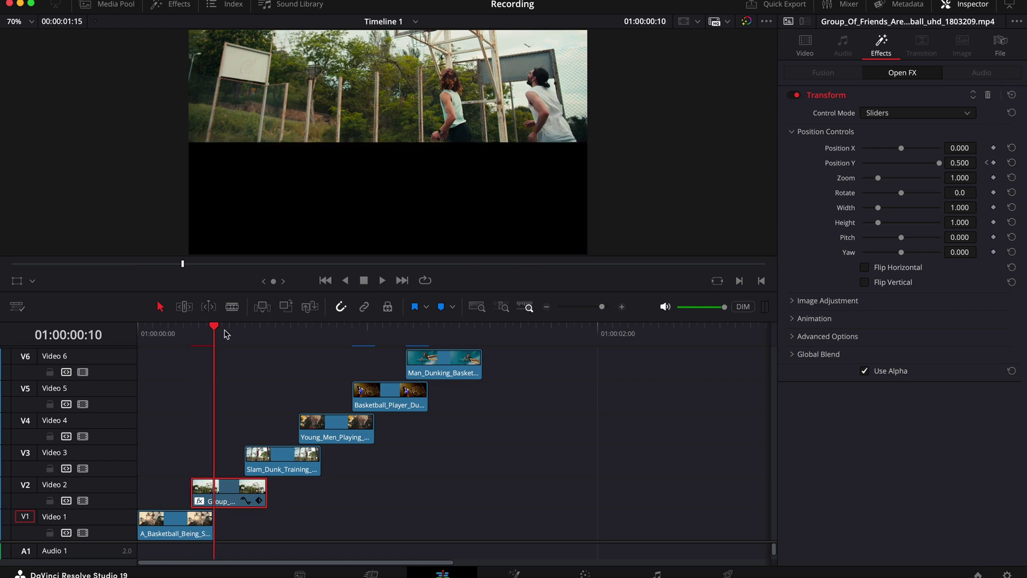
left_click(961, 163)
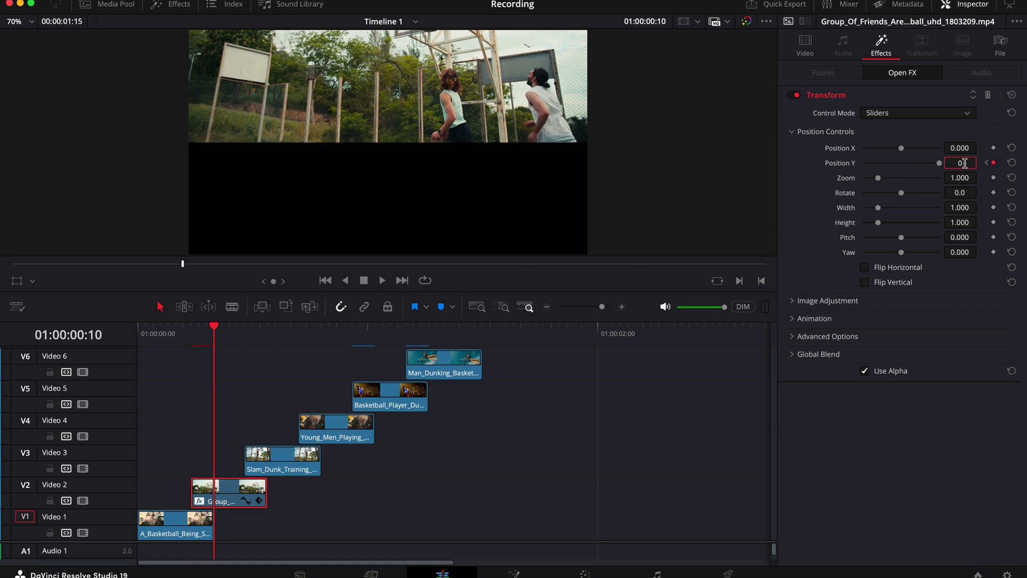
type("0")
key("Return")
left_click(815, 256)
left_click(796, 320)
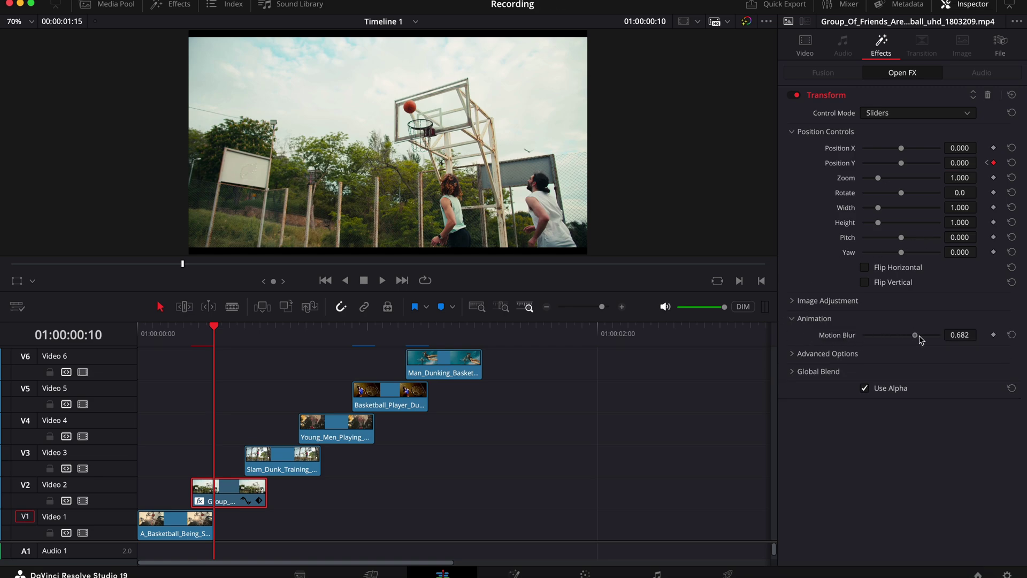
Step: Move on to the Video 3 clip, then play the slam effect from the start
left_click(795, 319)
key("Down")
key("Down")
key("Down")
key("Down")
key("Down")
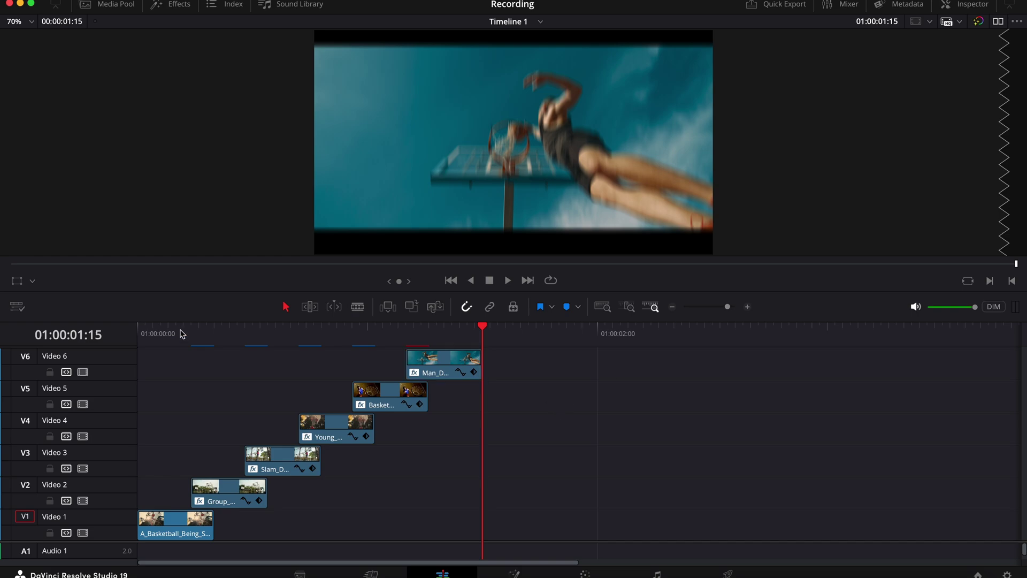
key("Home")
key("space")
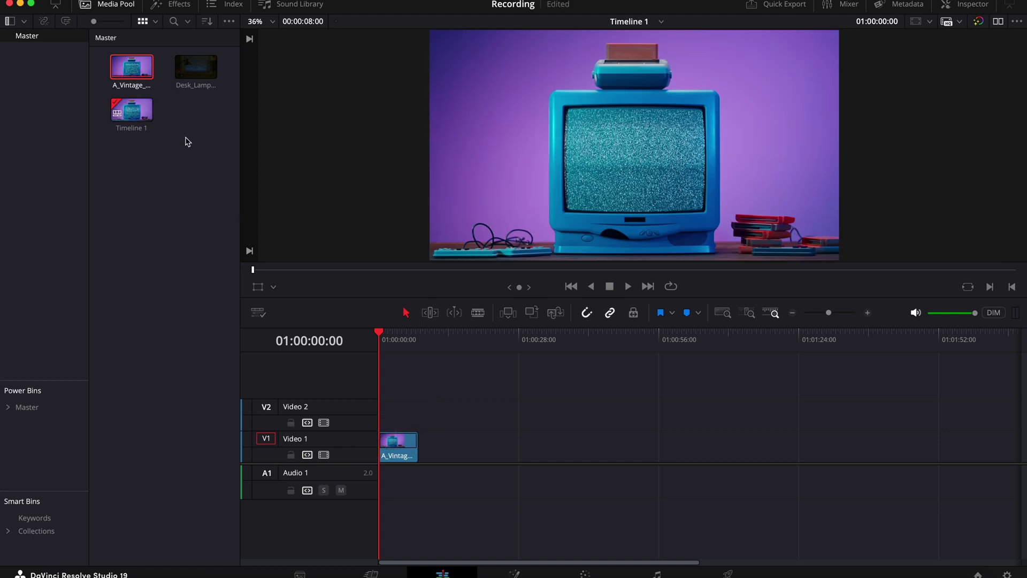
Step: Apply the Depth Map effect, found by searching 'depth', to the vintage console clip on Video 1
left_click(105, 7)
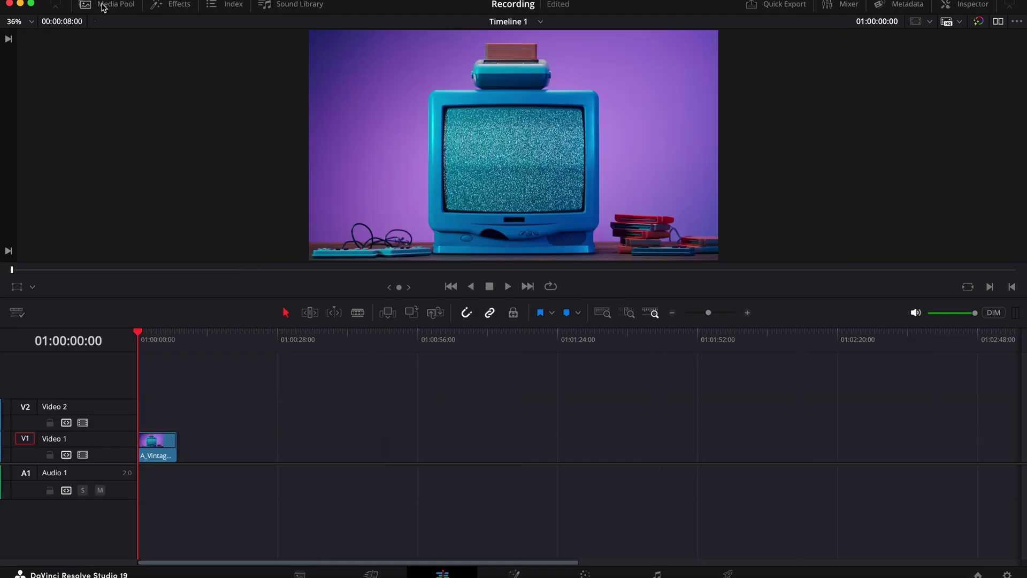
left_click(173, 7)
left_click(153, 45)
type("dep")
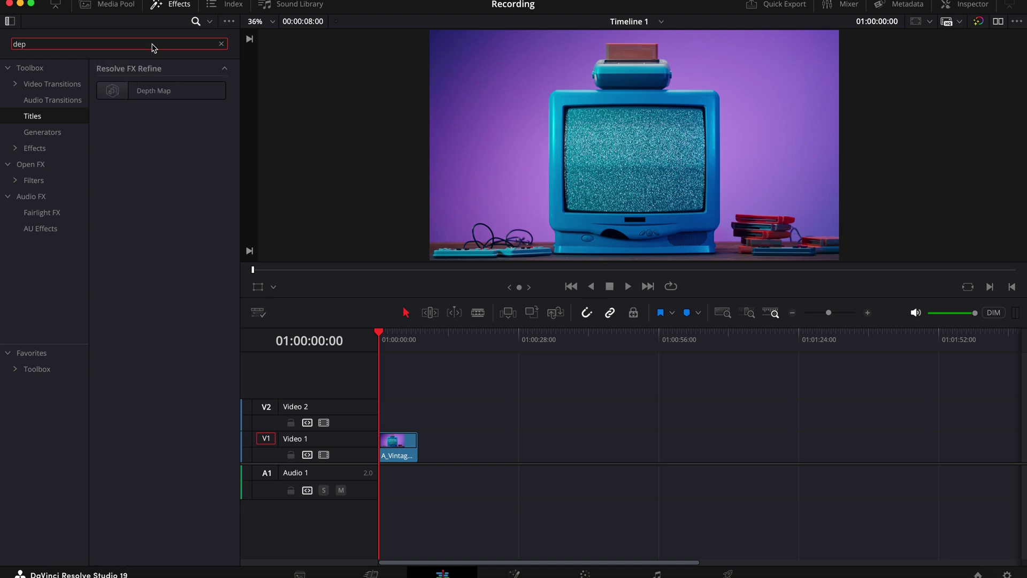
type("th")
left_click_drag(158, 91, 394, 448)
left_click(170, 4)
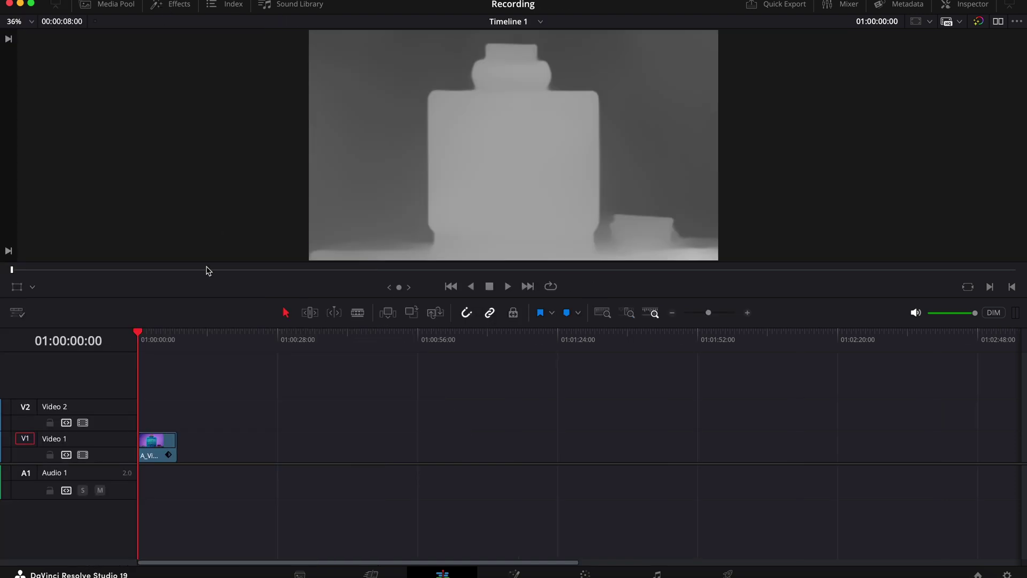
Step: Enable Adjust Map Levels, set Far and Near Limit to 0.550, turn on Isolation, and disable Depth Map Preview
left_click(152, 449)
left_click(978, 5)
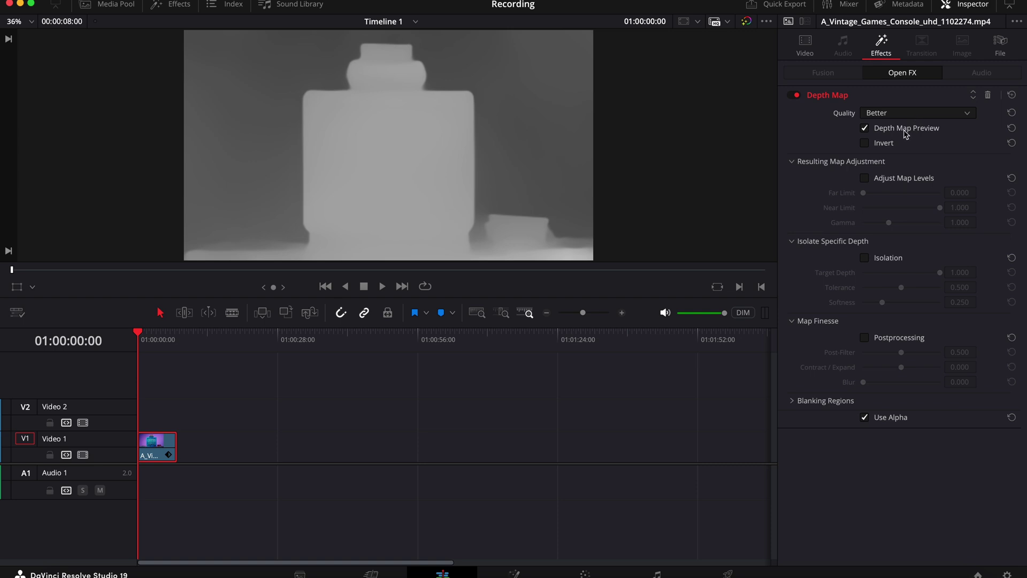
left_click(865, 178)
mouse_move(863, 193)
left_mouse_down()
mouse_move(933, 209)
mouse_move(896, 211)
mouse_move(901, 195)
mouse_move(907, 211)
left_mouse_up()
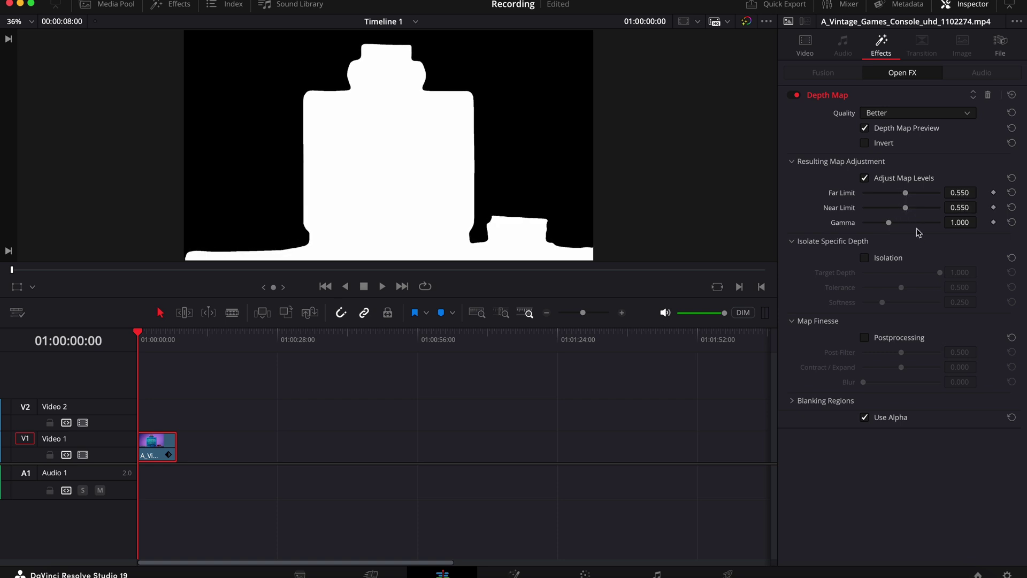
left_click(865, 258)
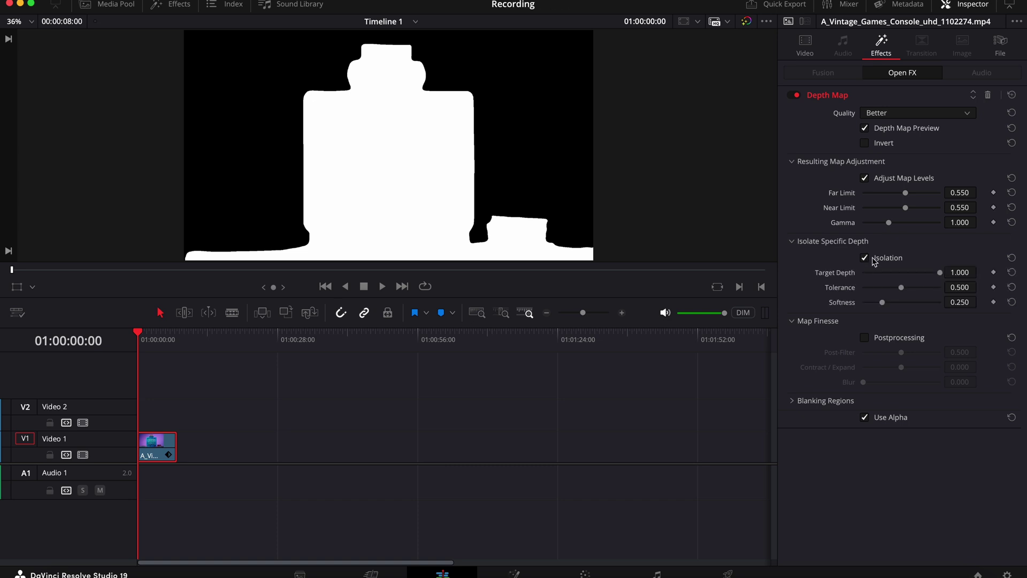
left_click(865, 129)
Step: Move the vintage TV clip to Video 2, place the Desk_Lamp clip on Video 1, and play it back
left_click(958, 5)
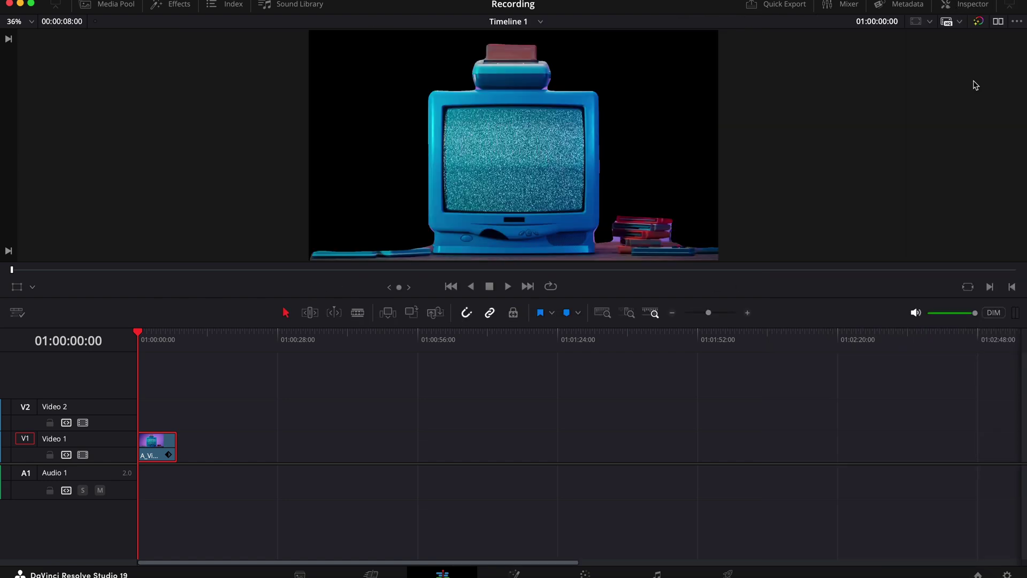
left_click(119, 5)
left_click_drag(401, 447, 401, 415)
left_click_drag(196, 67, 418, 449)
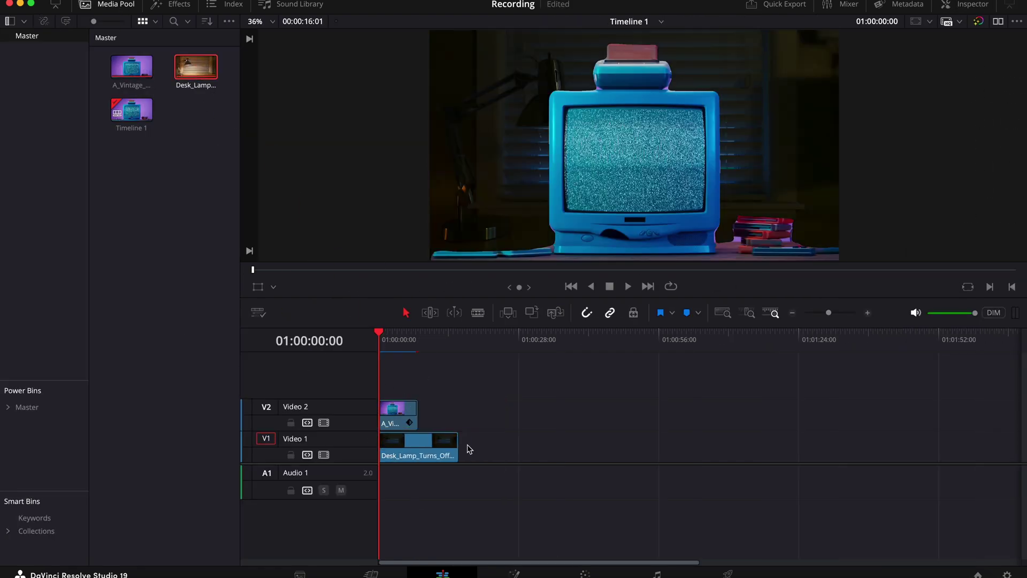
key("space")
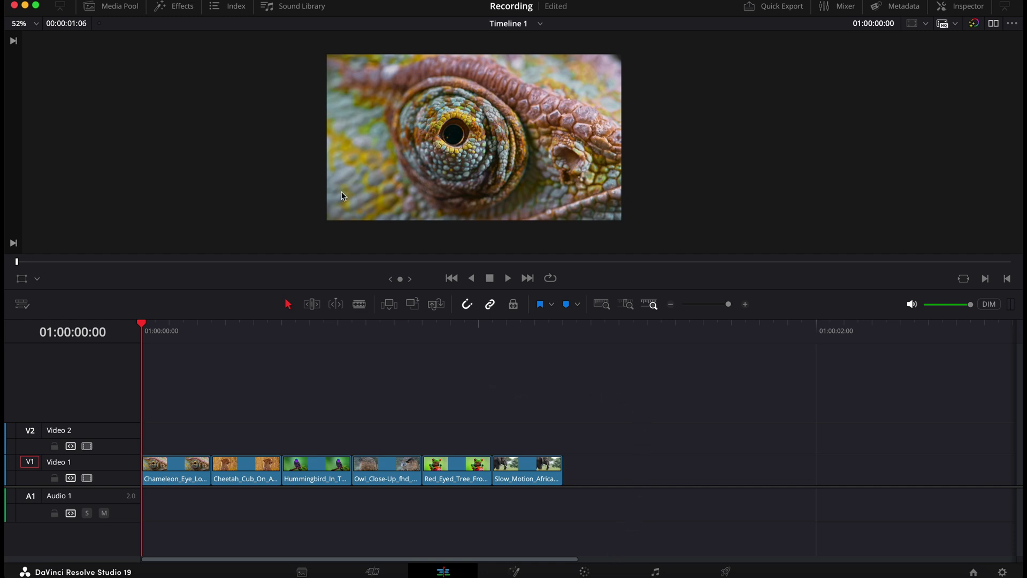
Step: Place an Adjustment Clip on Video 2 and cut it down to the first six frames
left_click(181, 8)
double_click(130, 44)
type("adju")
left_click_drag(135, 89, 374, 431)
left_click(452, 337)
key("Right")
left_click(506, 438)
key("super+b")
key("Delete")
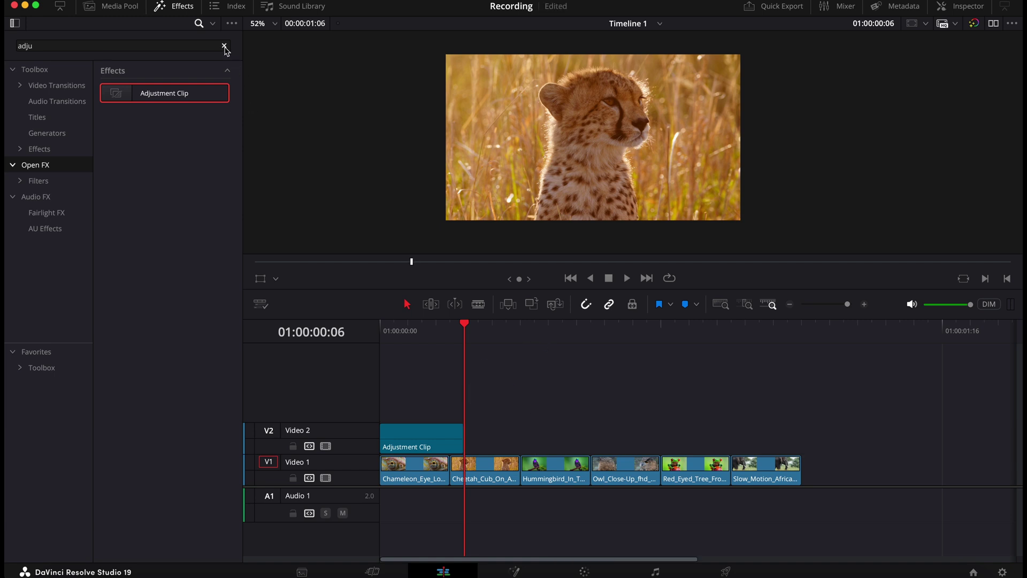
Step: Apply the Transform effect to the six-frame Adjustment Clip
left_click(224, 46)
type("transf")
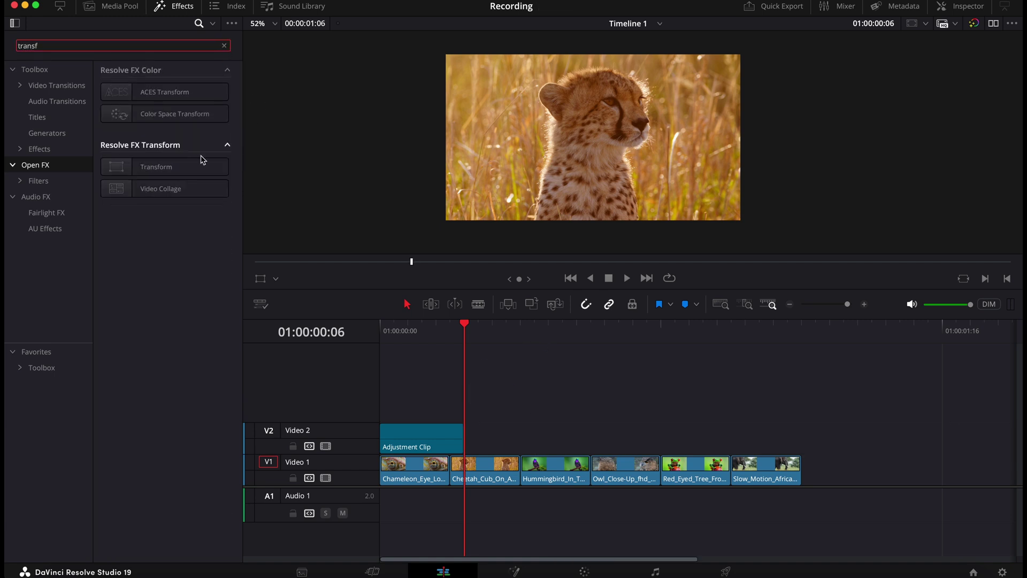
left_click_drag(183, 165, 422, 444)
left_click(174, 7)
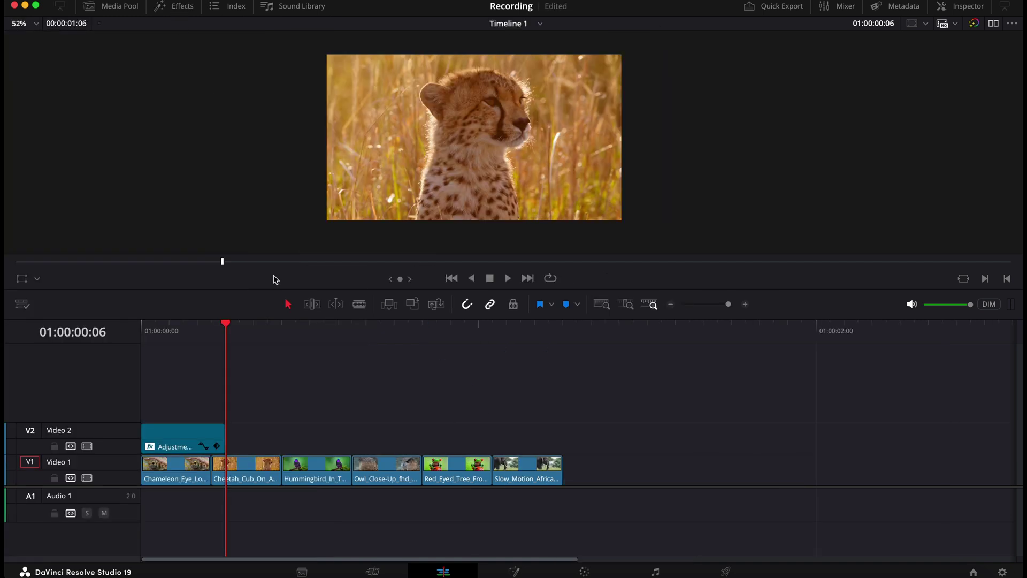
Step: Keyframe the Adjustment Clip's Transform Zoom up to 1.2 at frame 01:00:00:05
key("Home")
left_click(199, 435)
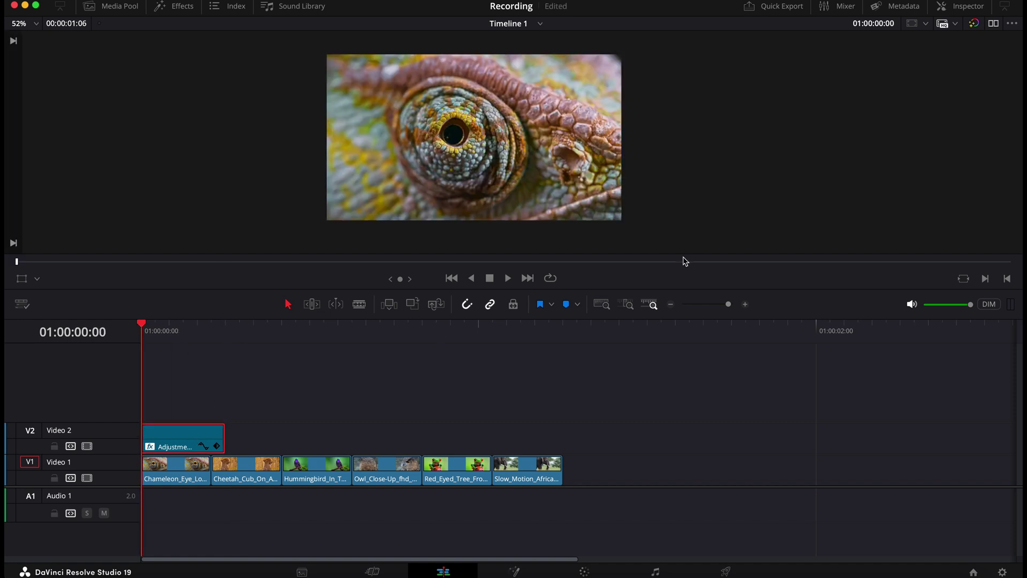
left_click(961, 5)
left_click(881, 48)
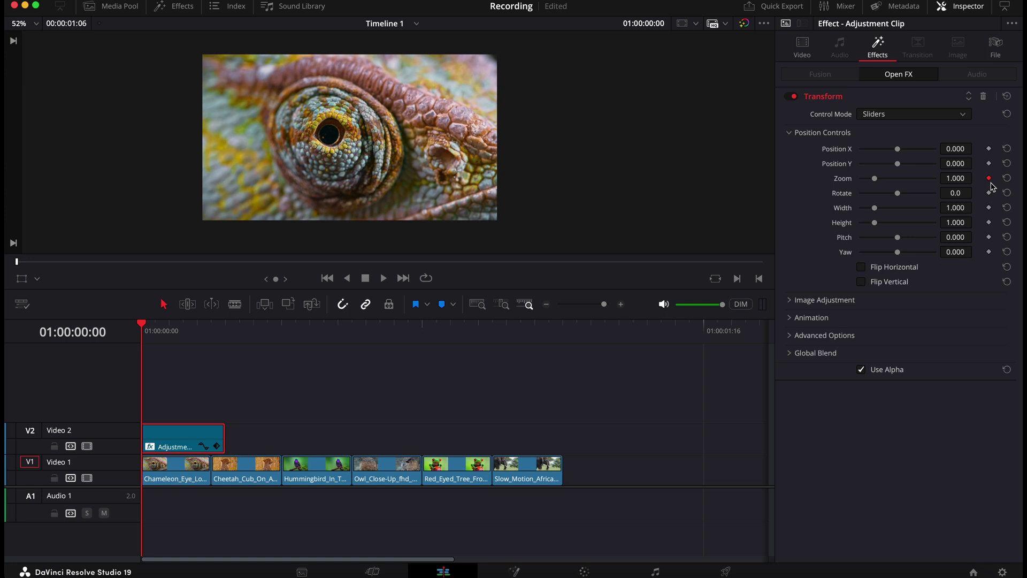
left_click(216, 328)
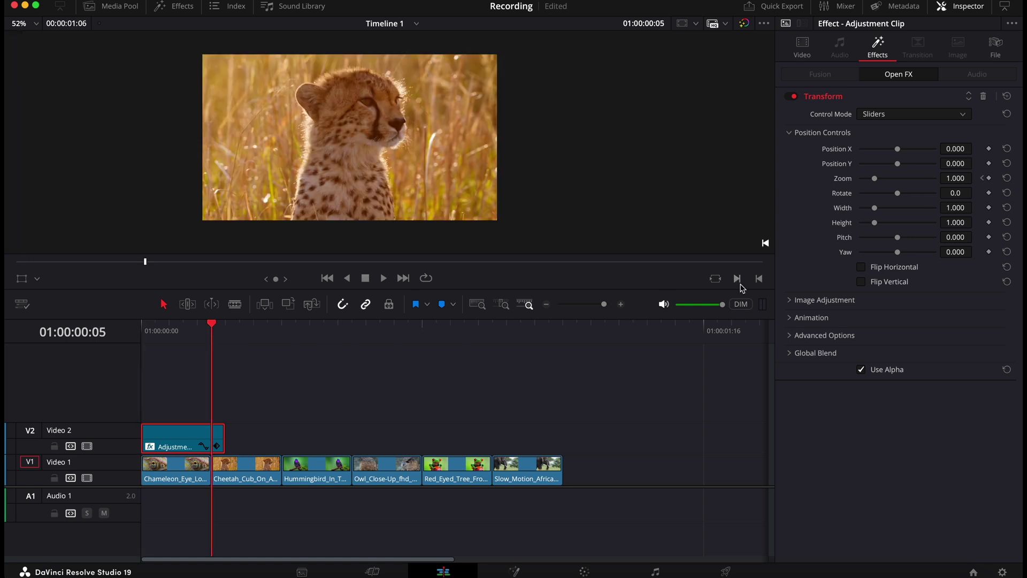
left_click(954, 178)
type("1.2")
key("Return")
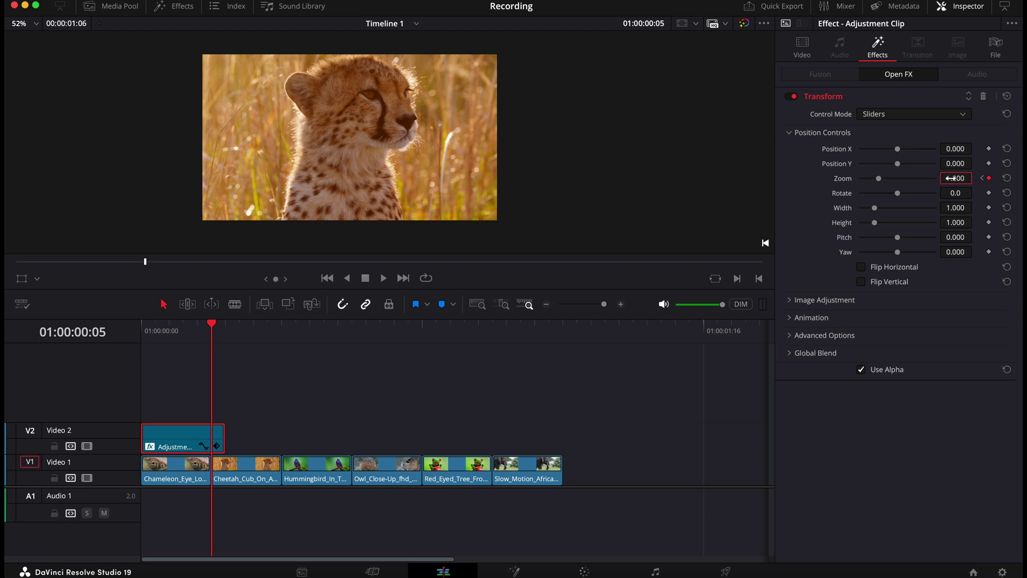
Step: Raise the Transform motion blur, trim the Adjustment Clip's end, and play the zoom across all clips
left_click(790, 318)
left_click_drag(861, 335, 930, 339)
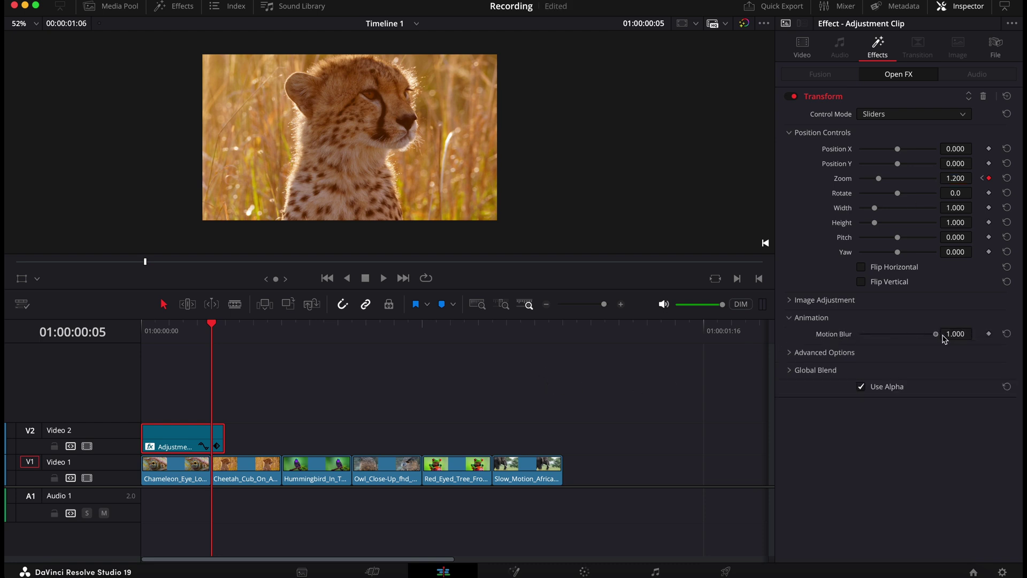
left_click(961, 6)
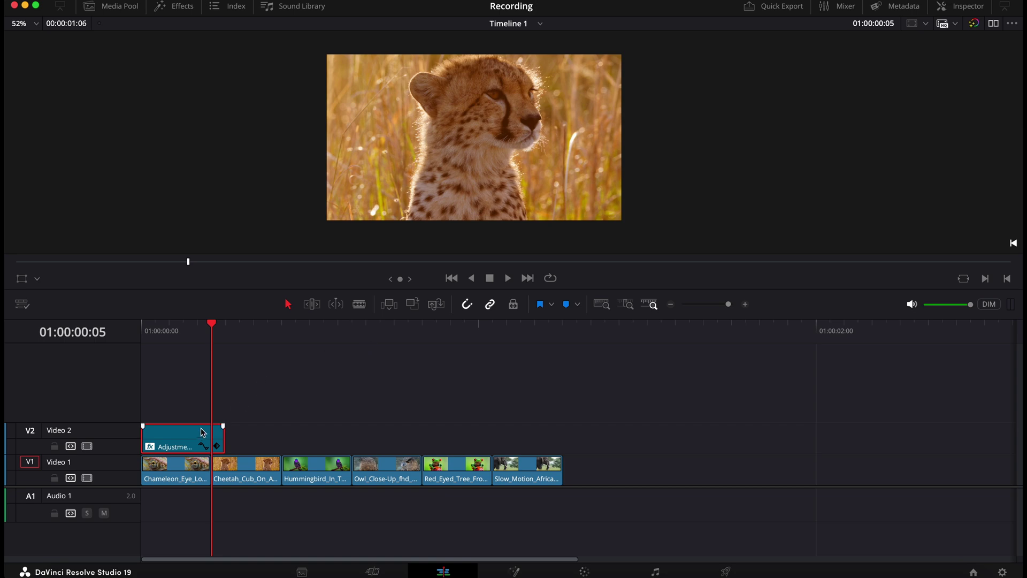
left_click_drag(223, 440, 534, 462)
left_click_drag(157, 339, 140, 331)
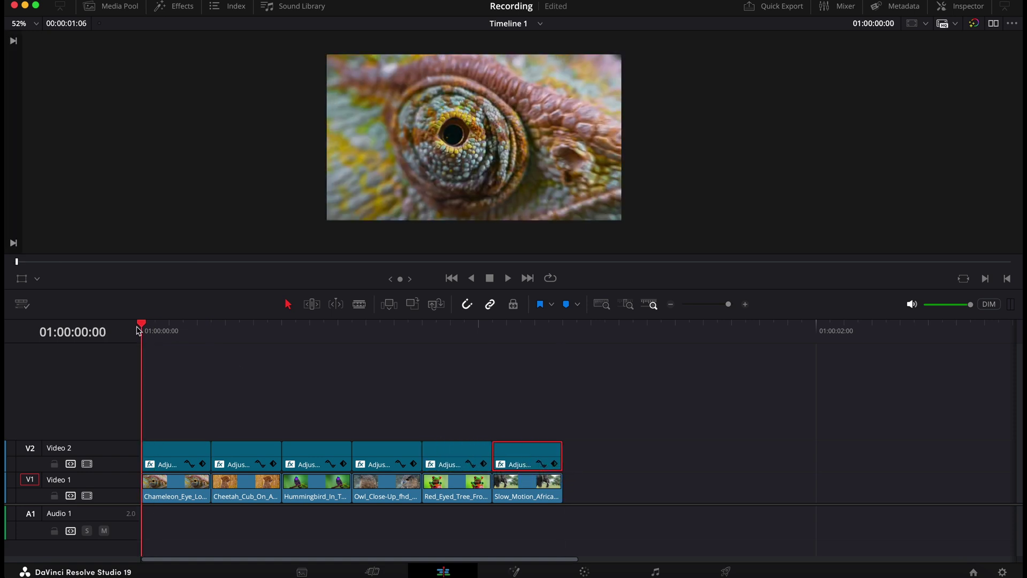
key("space")
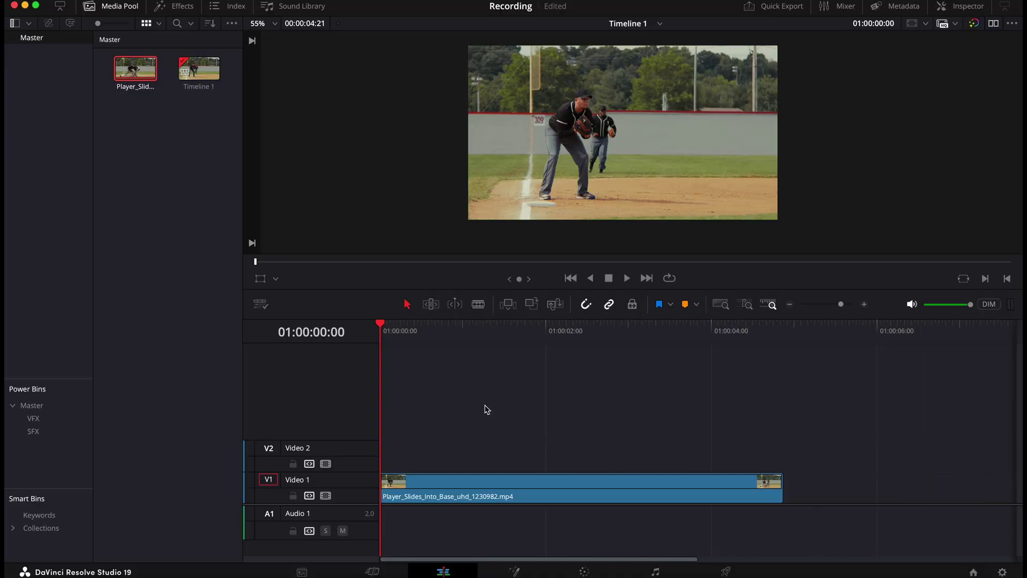
Step: Stack a copy of Player_Slides_Into_Base on Video 2, disable the Video 1 track, and select the upper clip
scroll(486, 410, "up", 1)
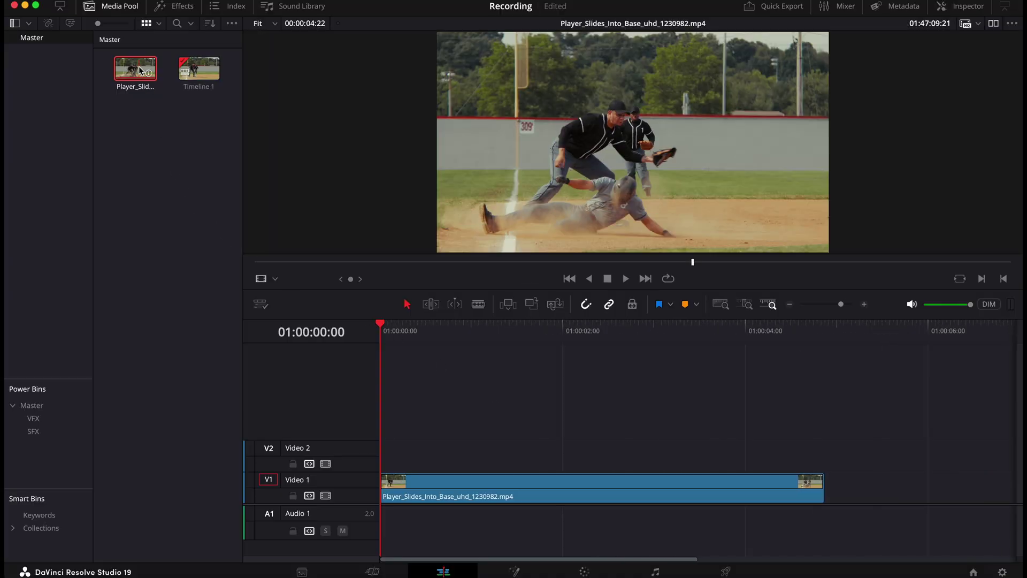
left_click_drag(148, 75, 381, 448)
left_click(119, 7)
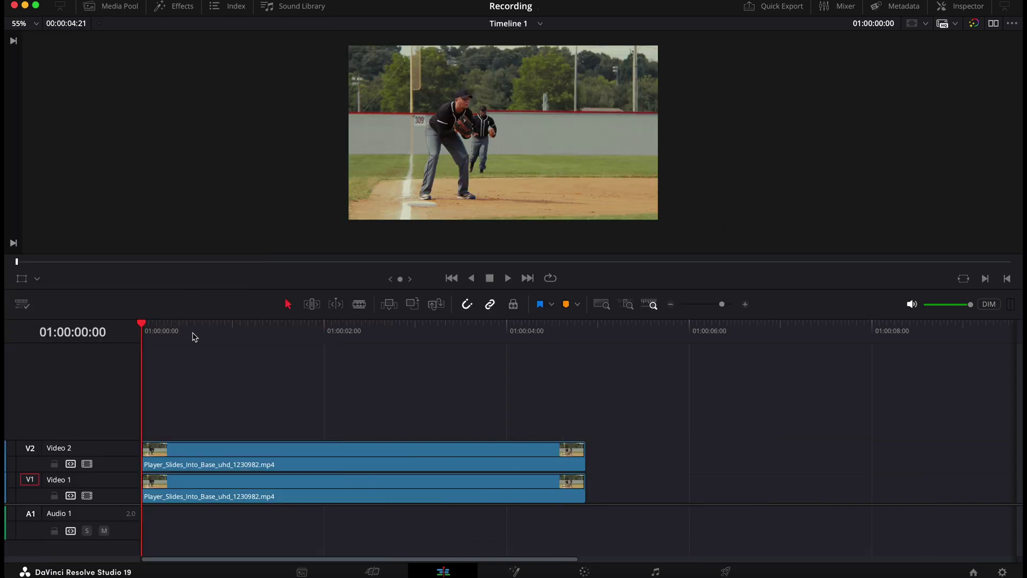
left_click(87, 495)
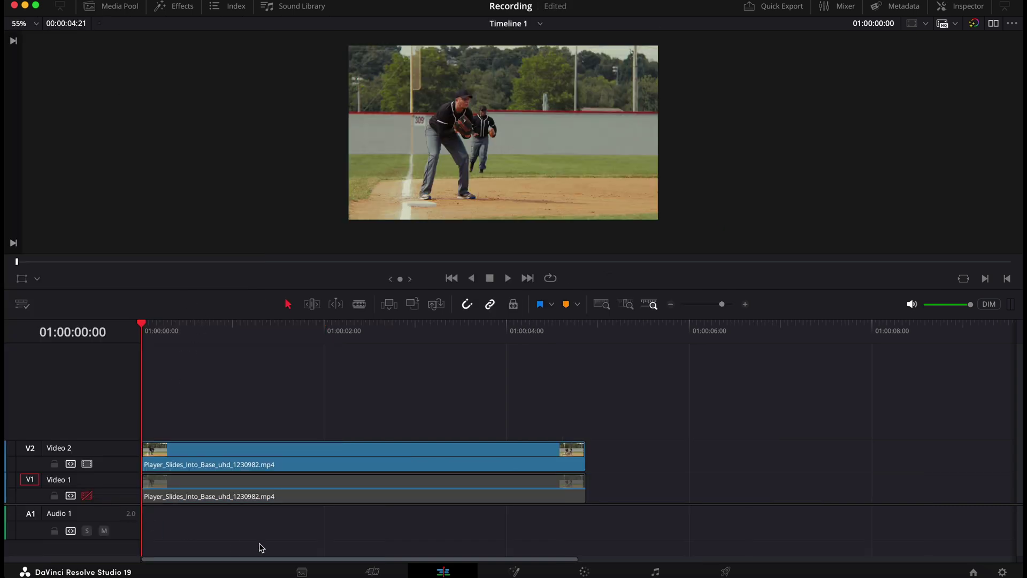
left_click(552, 470)
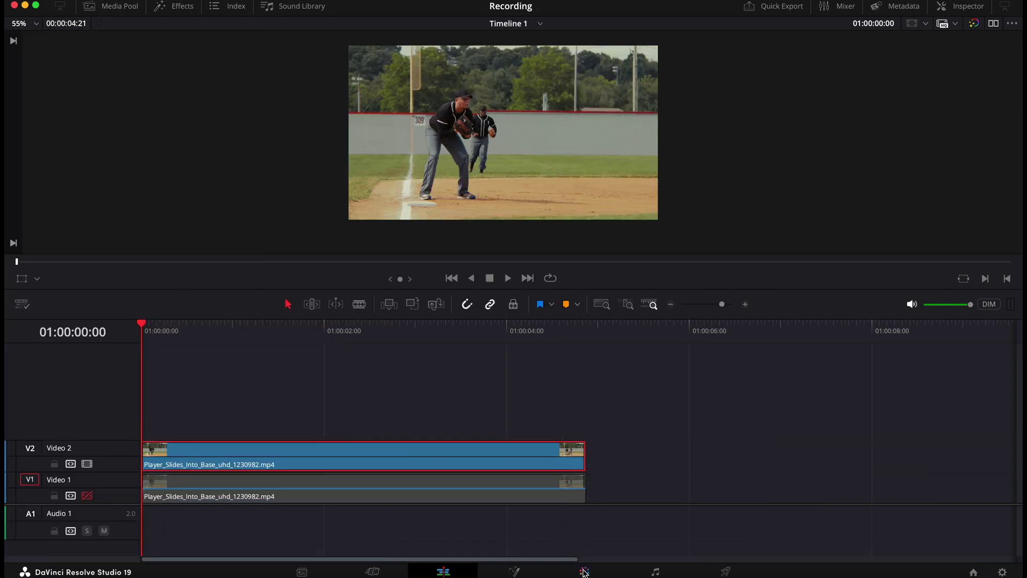
Step: On the Color page, add a circular power window and position it over the sliding player's foot
left_click(584, 571)
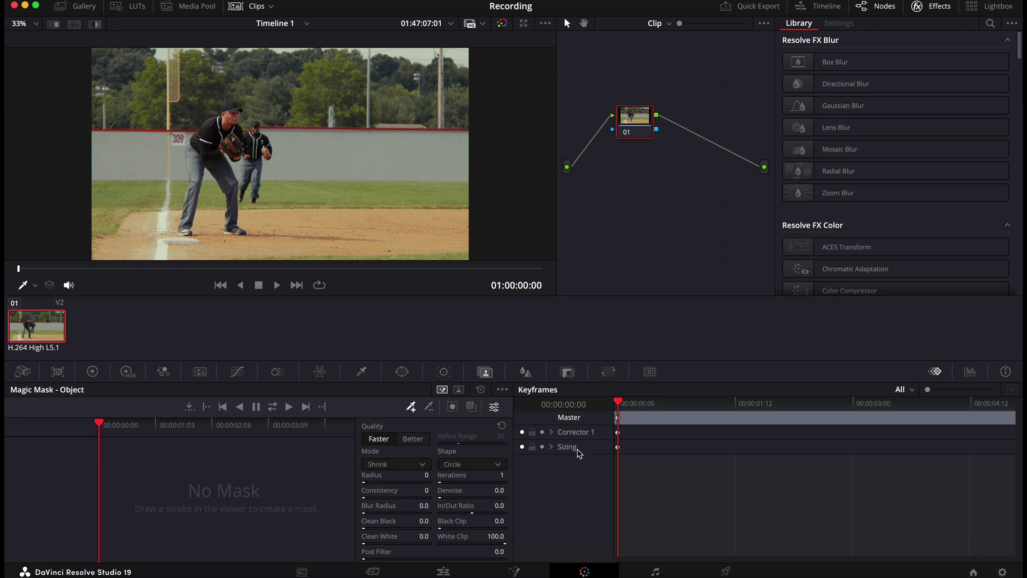
left_click(406, 376)
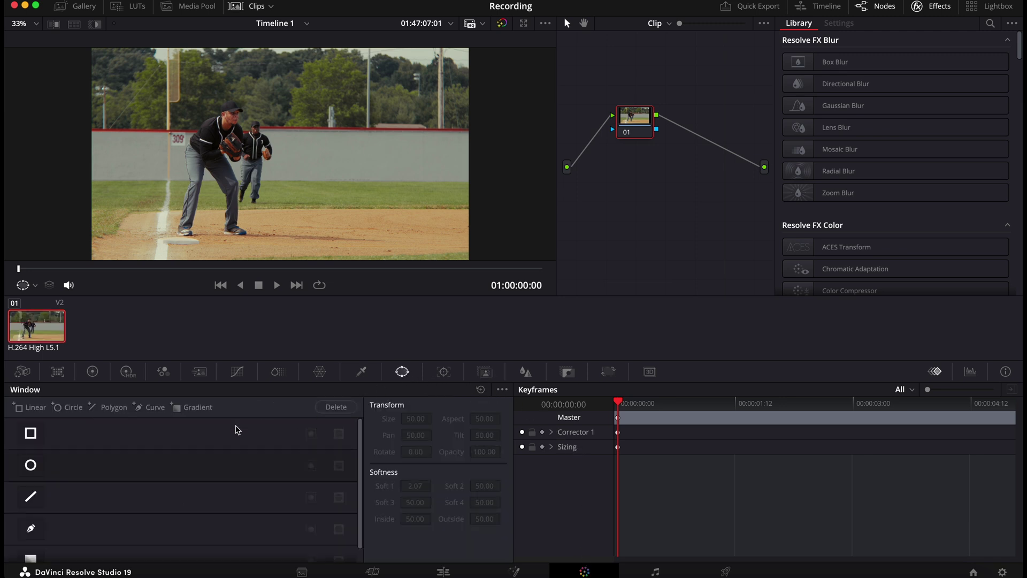
left_click(33, 464)
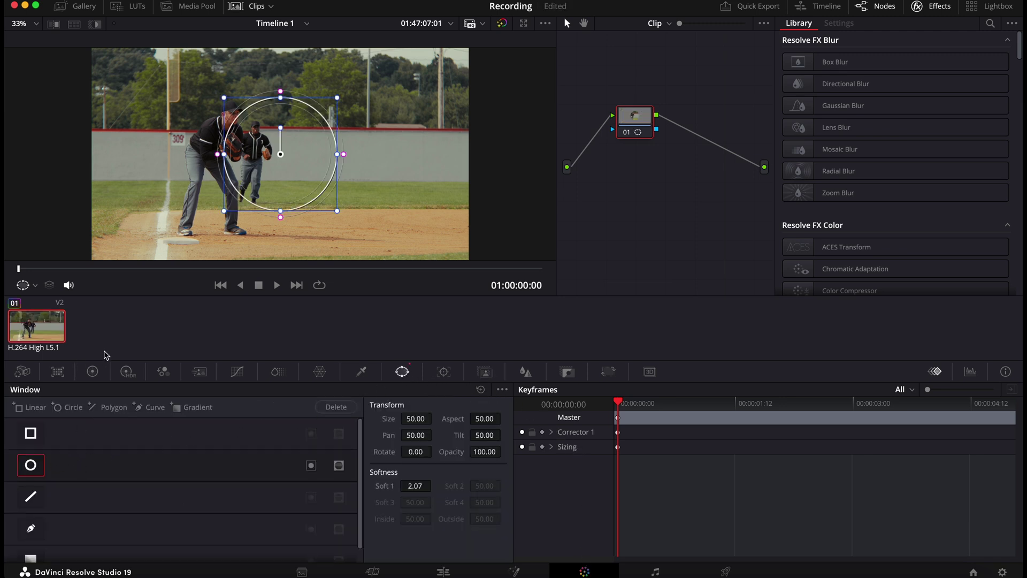
left_click_drag(285, 174, 184, 260)
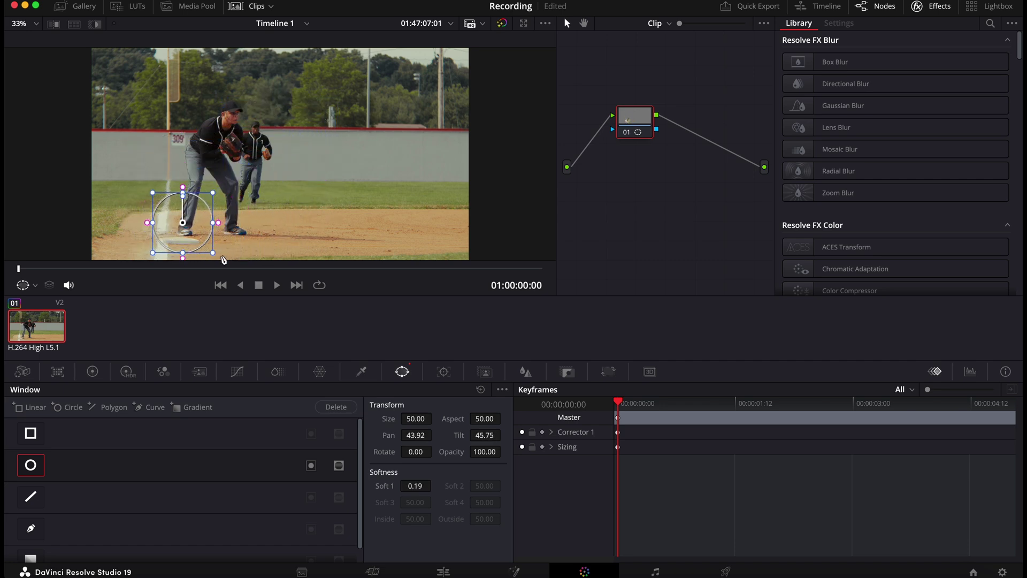
scroll(220, 246, "down", 2)
left_click_drag(203, 230, 204, 231)
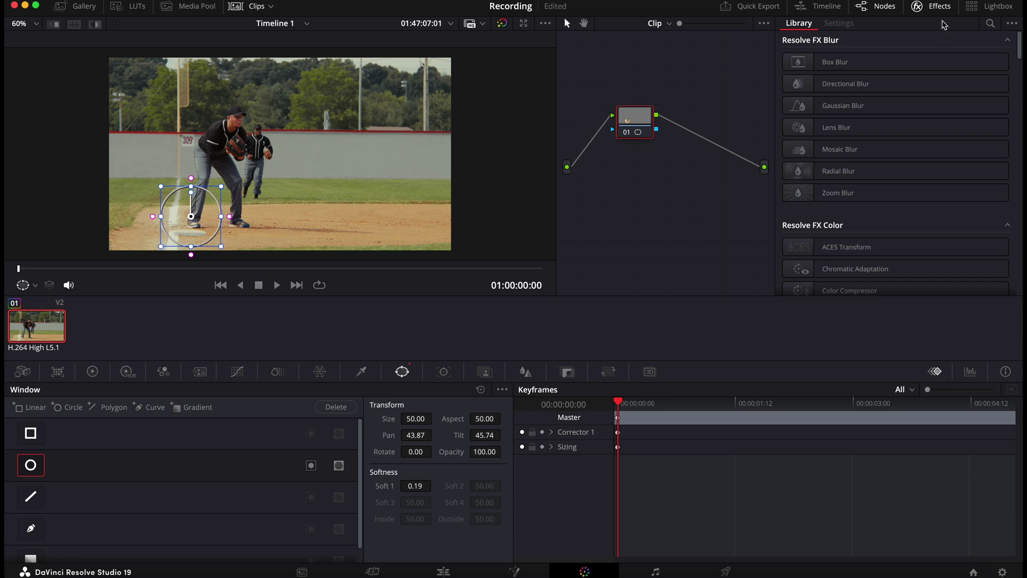
Step: Add an alpha output to the node graph so the circle window drives transparency
left_click(933, 7)
right_click(787, 155)
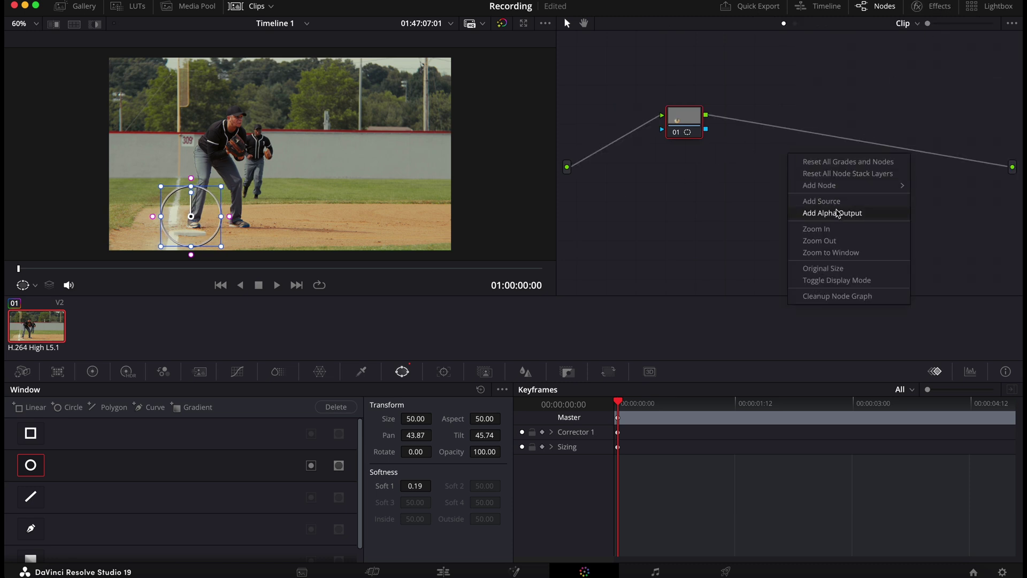
left_click(835, 212)
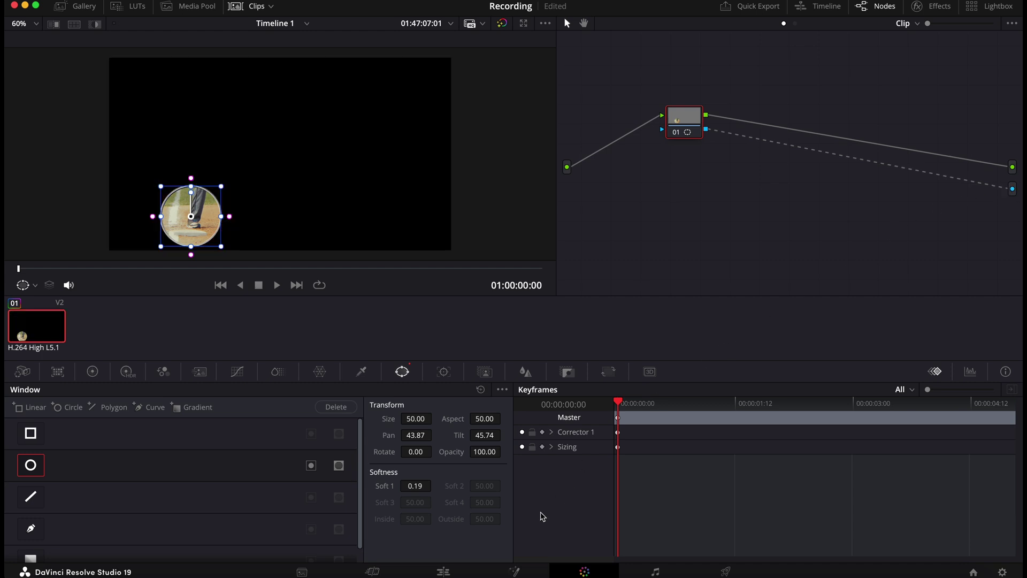
Step: Back on the Edit page, re-enable Video 1 and move the playhead to the slide
left_click(454, 570)
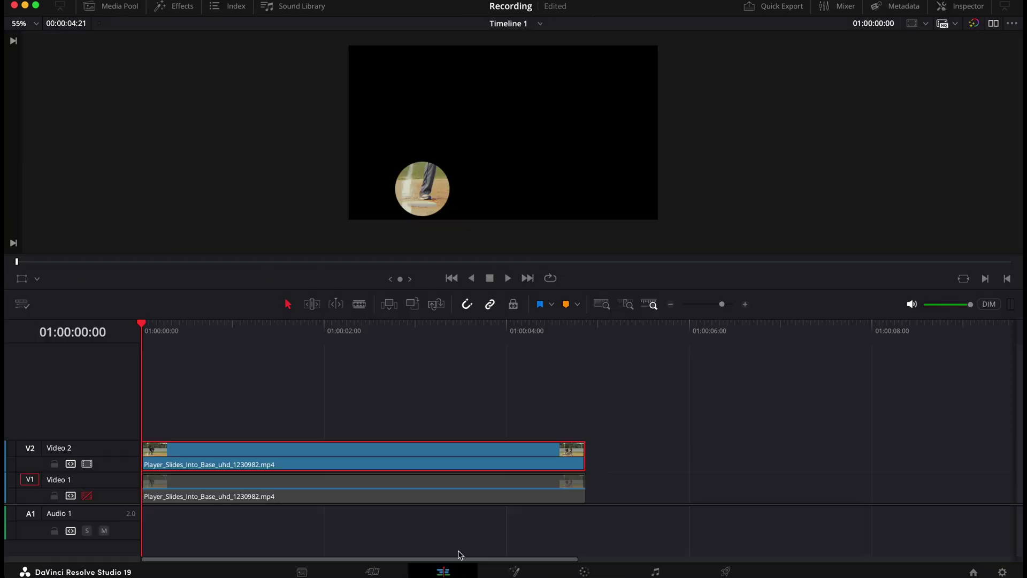
left_click(95, 496)
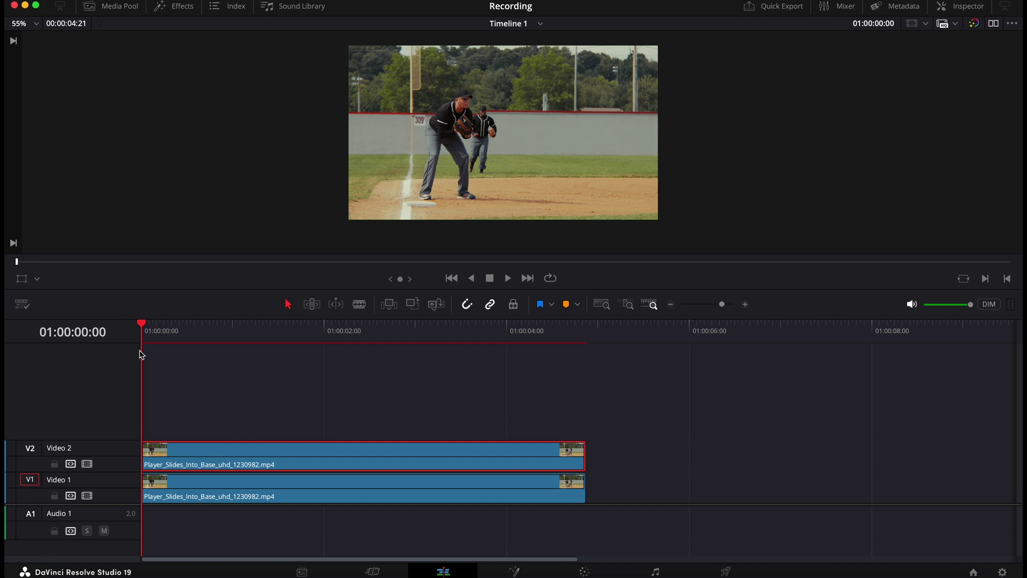
left_click_drag(150, 337, 316, 336)
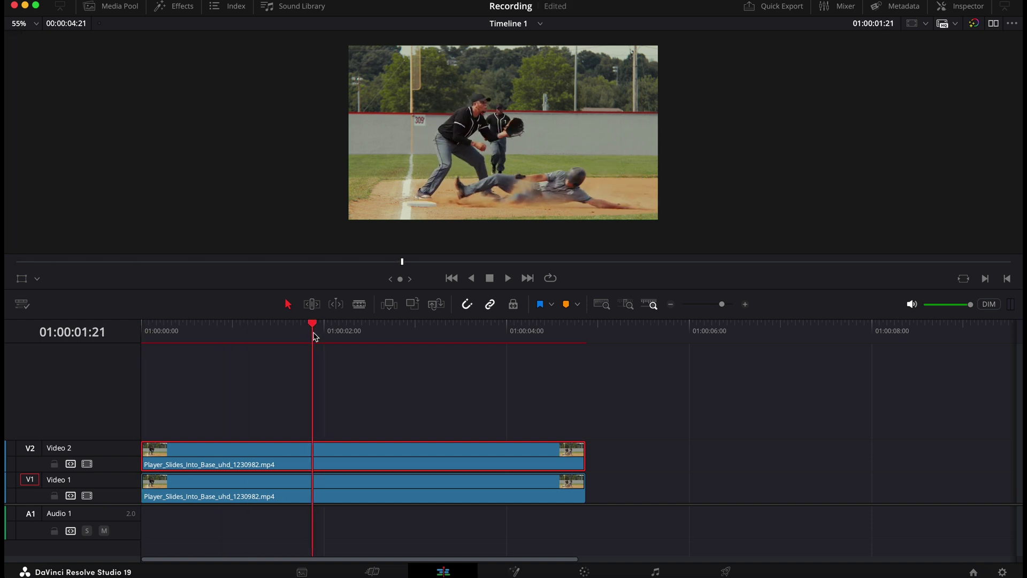
Step: Keyframe the V2 clip's Transform, zoom it to 1.300 at 01:00:02:02, and play it back
left_click(967, 8)
left_click(988, 71)
left_click(332, 328)
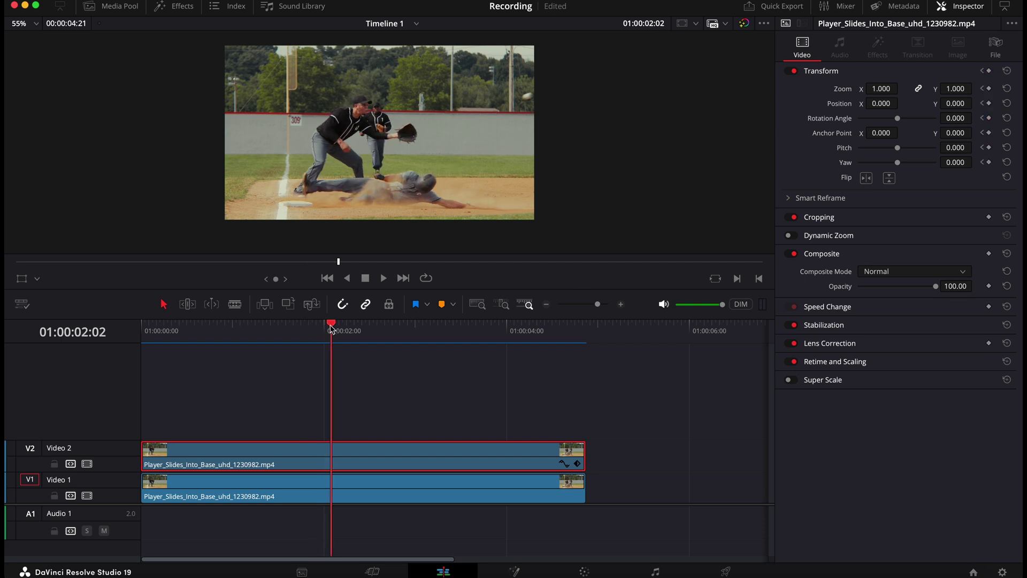
left_click_drag(880, 89, 902, 103)
left_click_drag(215, 335, 142, 335)
key("space")
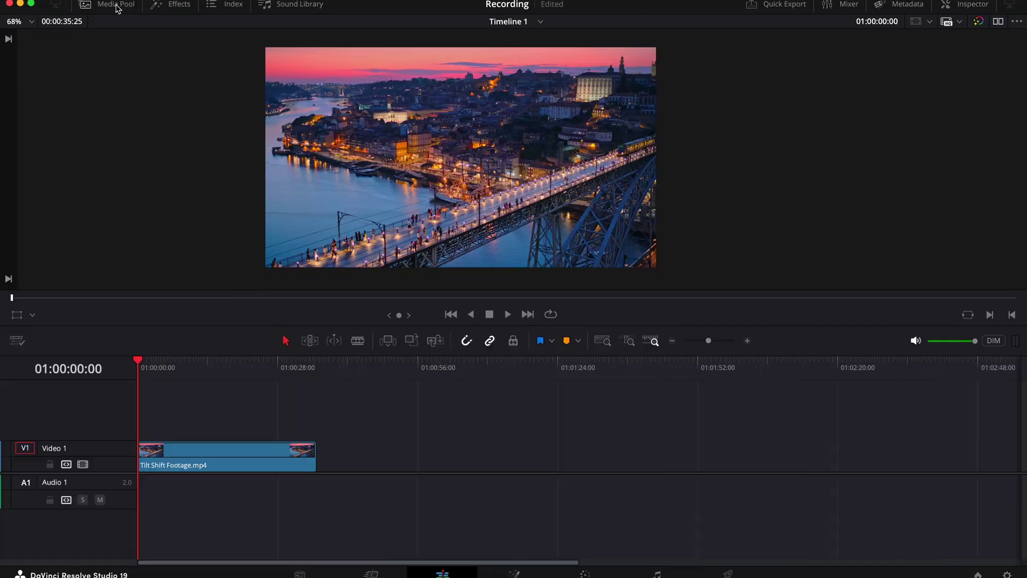
Step: Apply the Tilt-Shift Blur effect, found by searching 'tilt', to the Tilt Shift Footage clip
left_click(172, 8)
left_click(139, 45)
type("tilt")
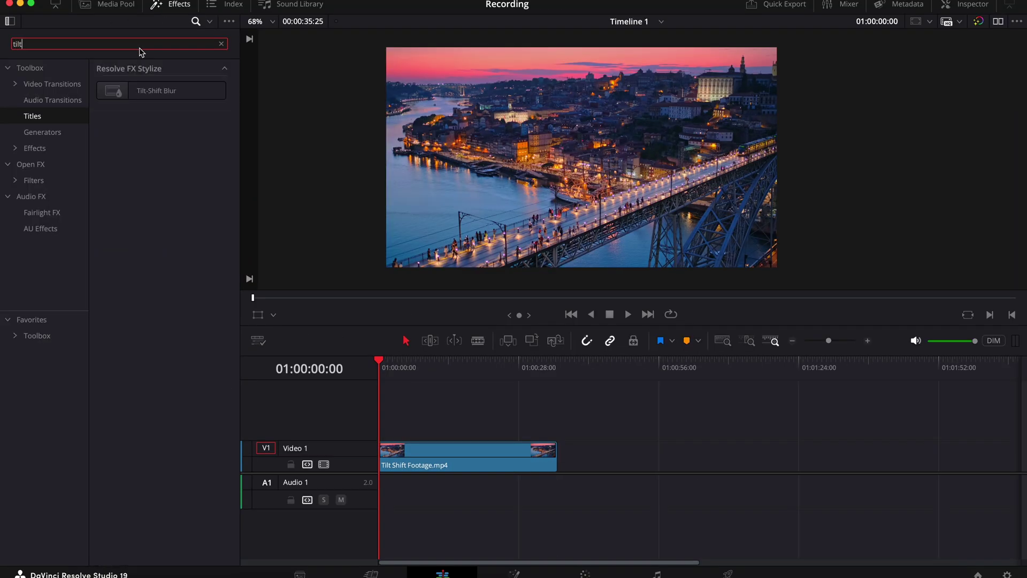
left_click_drag(155, 91, 428, 458)
left_click(170, 5)
Step: Lower the Tilt-Shift Blur Center Y to 0.178 so the bridge stays sharp
left_click(222, 452)
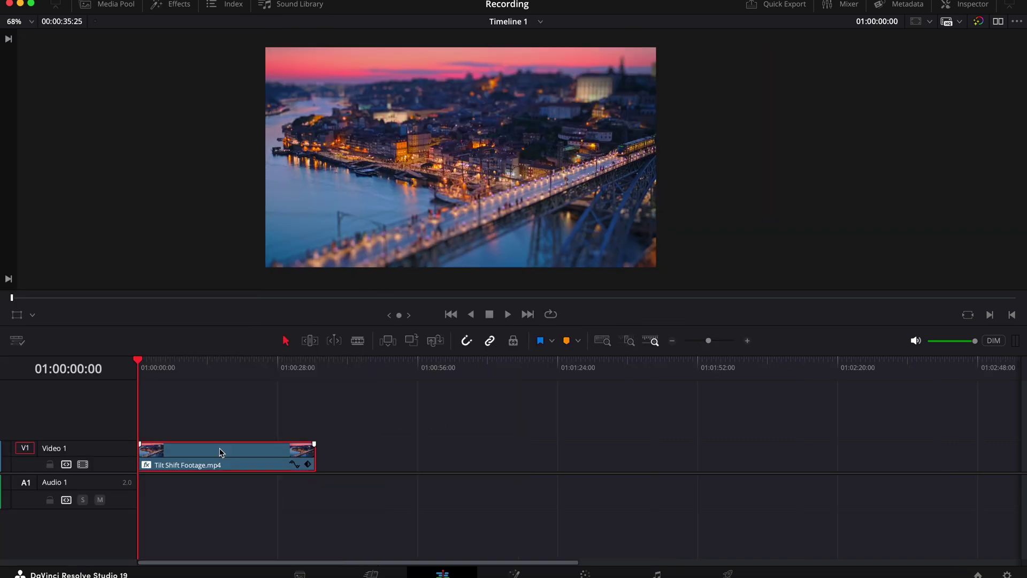
left_click(970, 6)
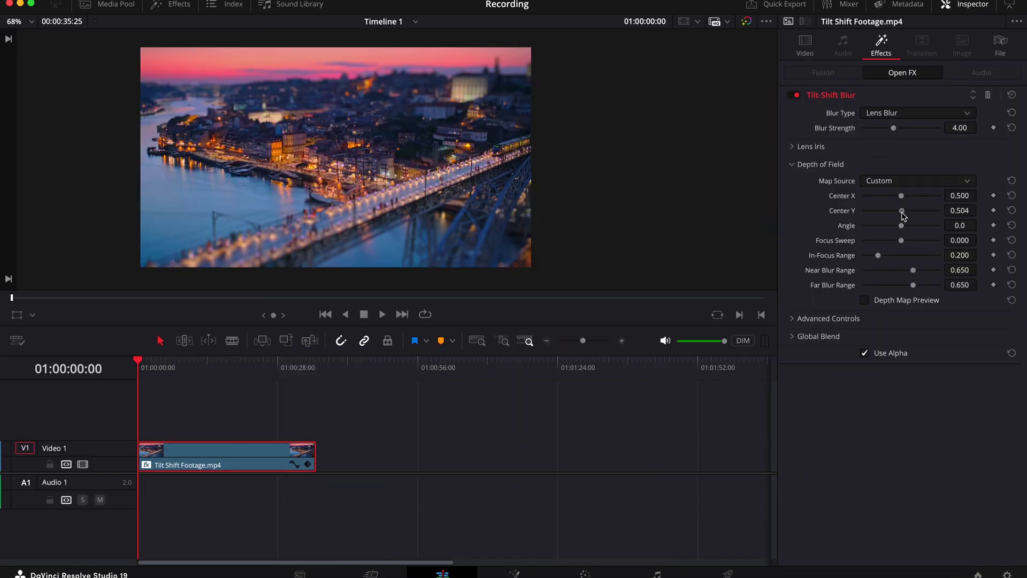
left_click_drag(896, 216, 886, 215)
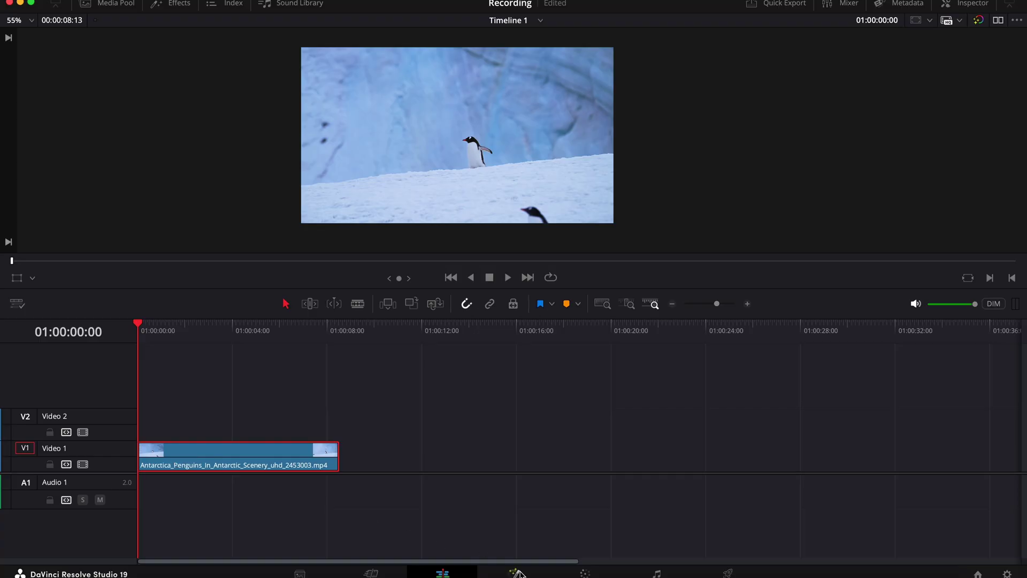
Step: In Fusion, insert a Tracker node between MediaIn1 and MediaOut1 for the penguin clip
left_click(516, 573)
left_click(178, 8)
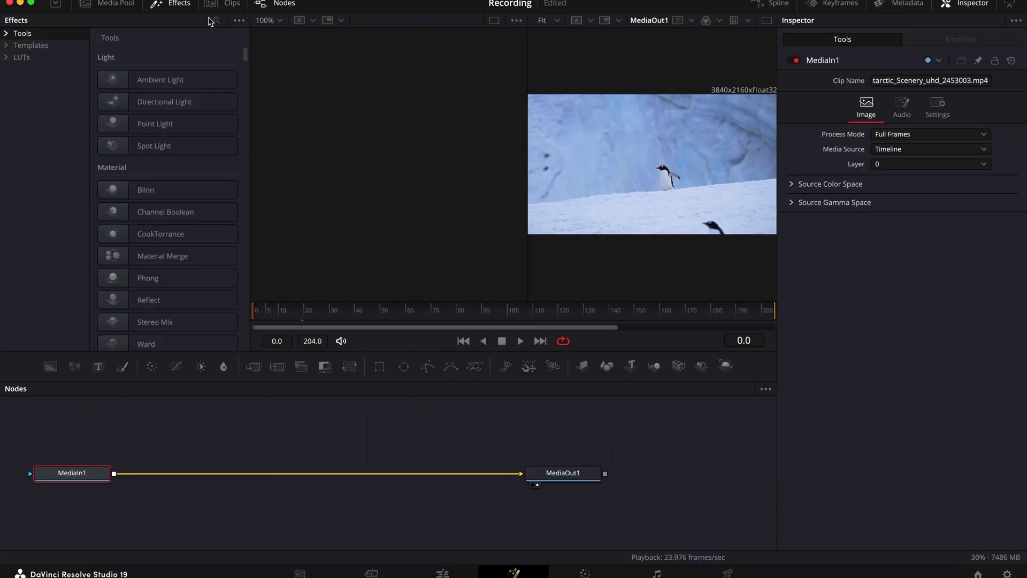
left_click(216, 20)
type("track")
left_click_drag(151, 142, 284, 470)
Step: Place the tracking pattern on the penguin, set Adaptive Mode to Best match, and track forward
left_click_drag(659, 170, 667, 168)
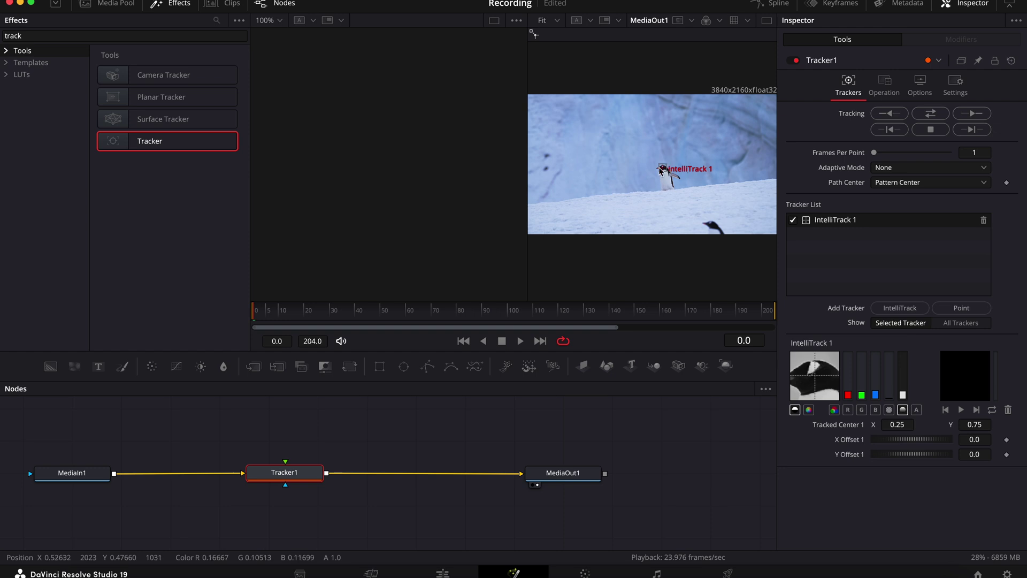
left_click(892, 168)
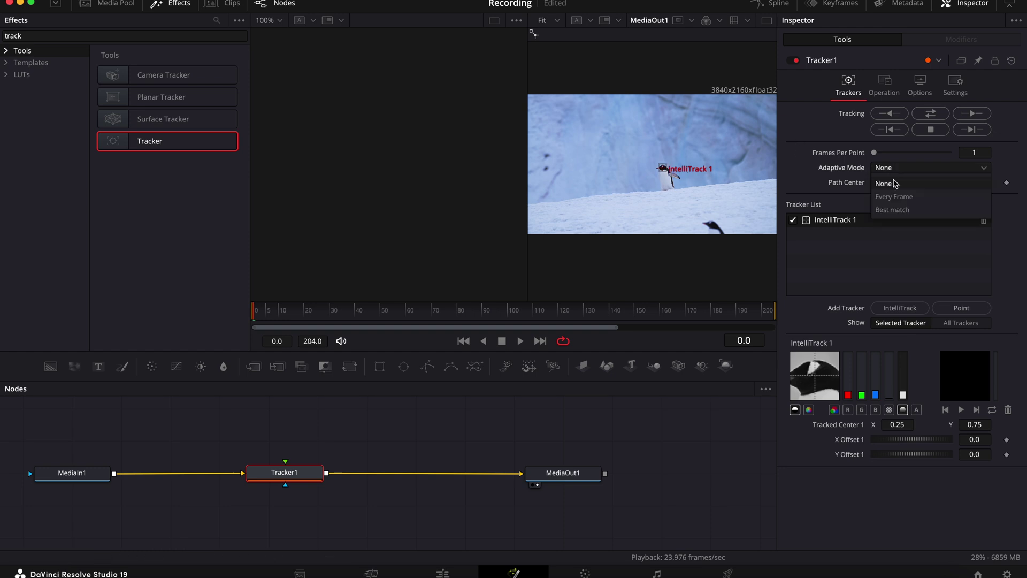
left_click(892, 210)
left_click(972, 114)
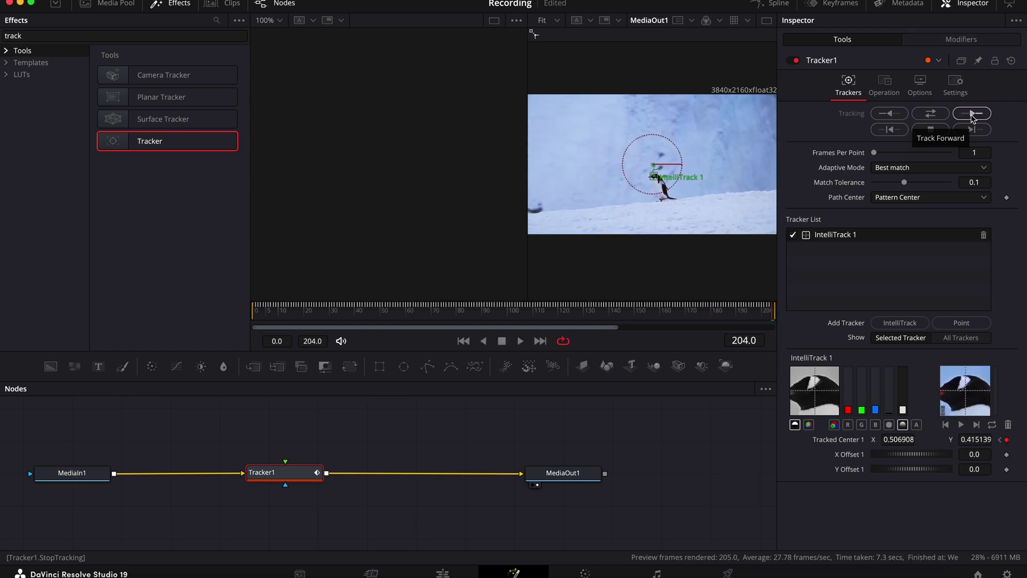
Step: Set the tracker operation to Match Move with BG only merge, then play the locked-camera result
left_click(892, 84)
left_click(899, 113)
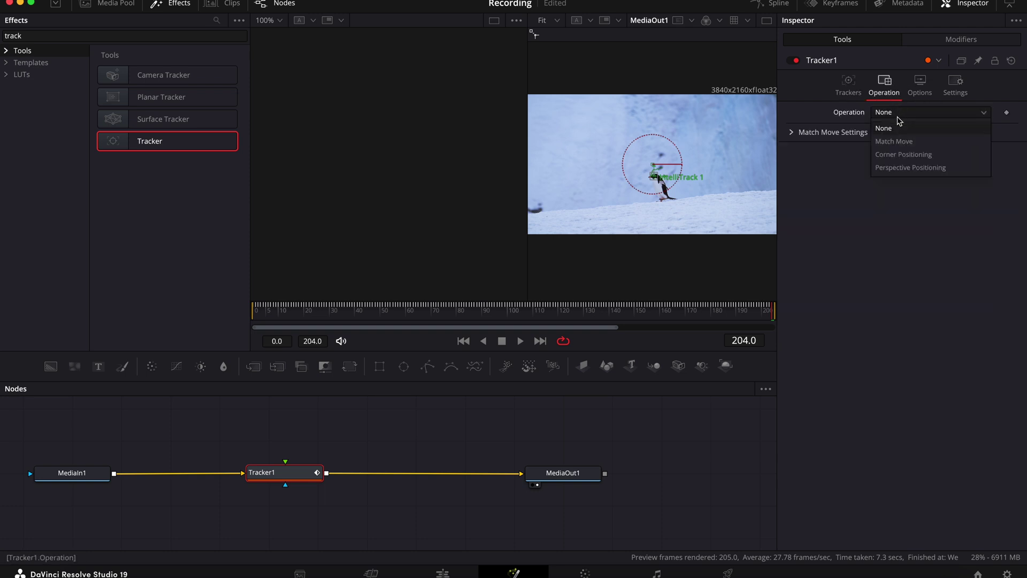
left_click(898, 143)
left_click(898, 128)
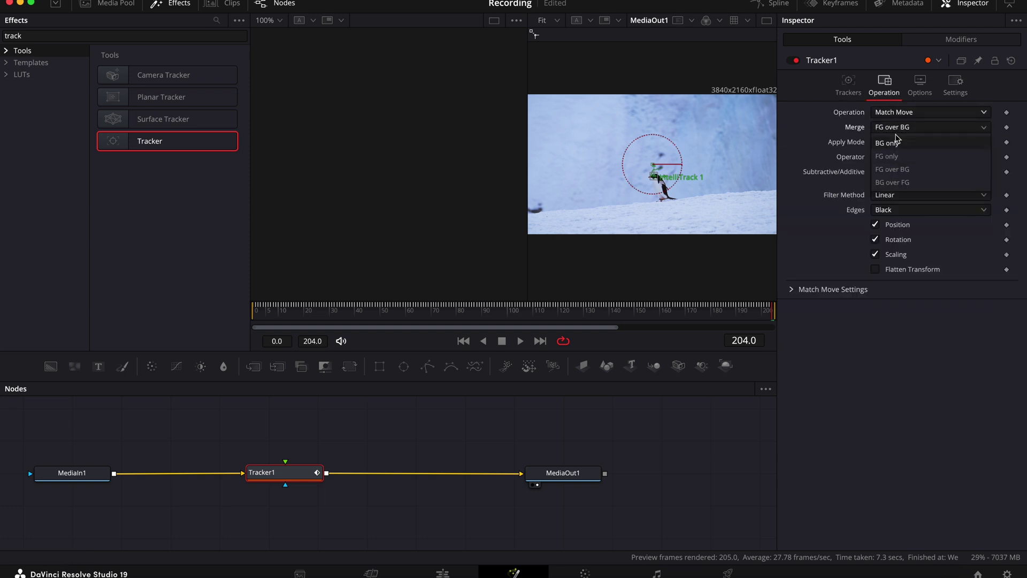
left_click(896, 143)
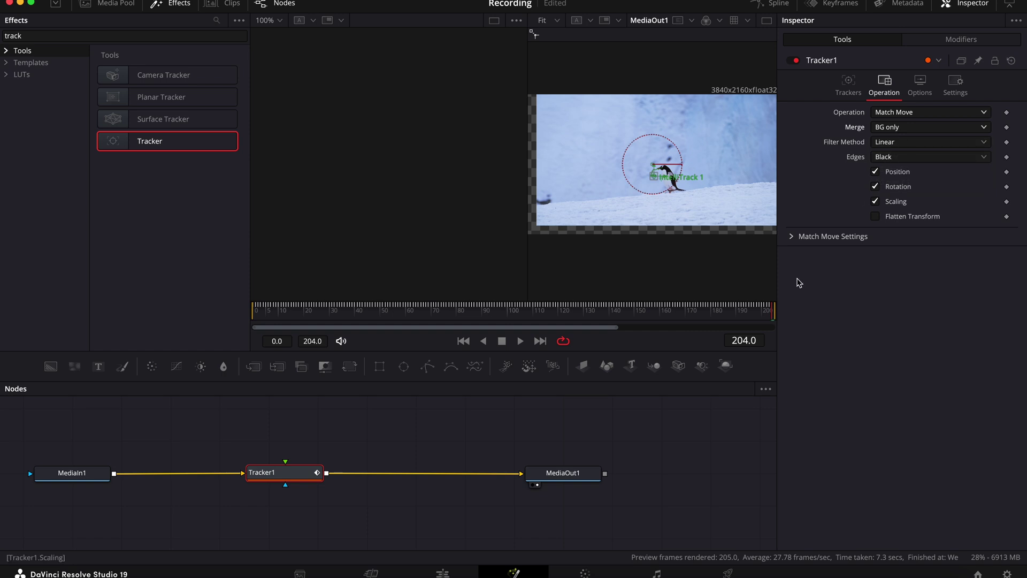
left_click(459, 568)
key("space")
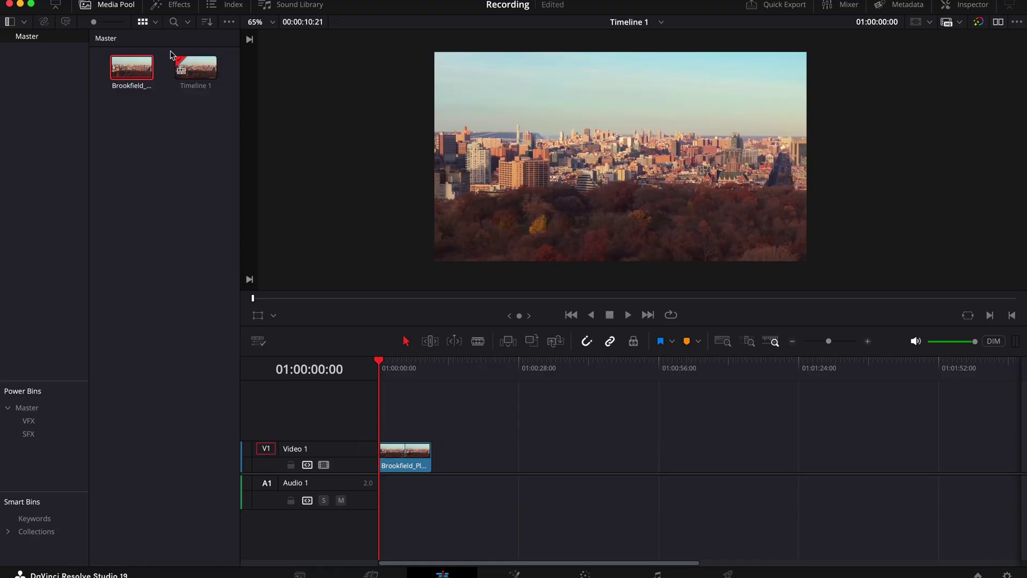
Step: Apply the Mirrors effect, found by searching 'mirr', to the Brookfield city clip
left_click(129, 5)
left_click(174, 5)
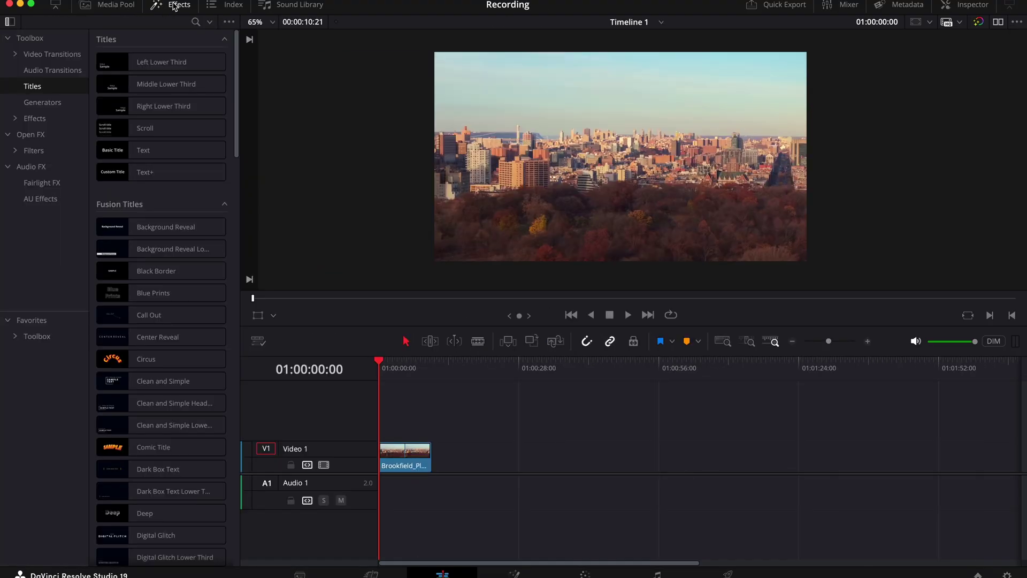
left_click(196, 22)
type("mirr")
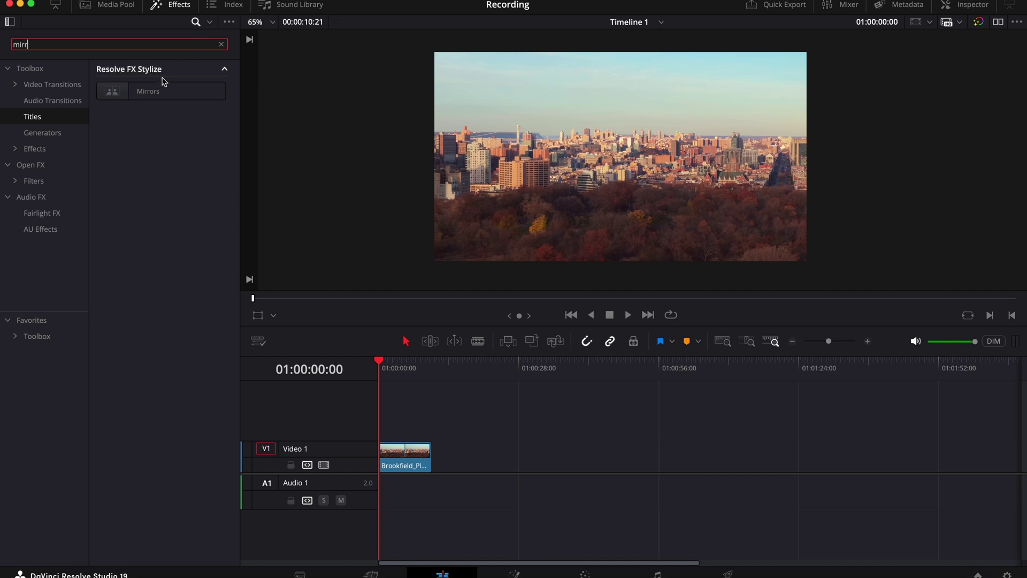
left_click_drag(159, 88, 405, 454)
left_click(158, 7)
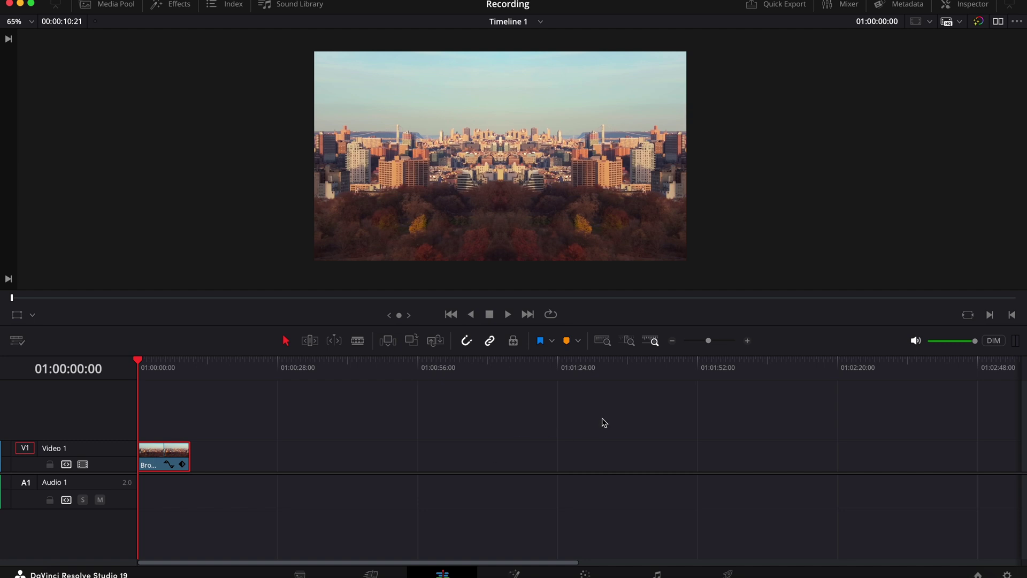
Step: Set the Mirror 1 angle to -90 and drag Position Y to 0.661
left_click(963, 10)
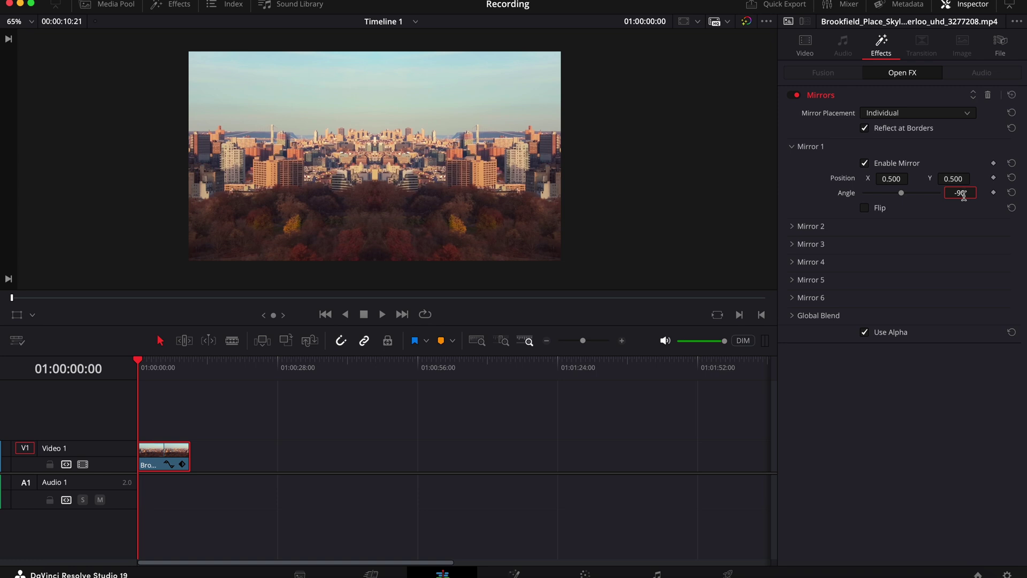
key("Return")
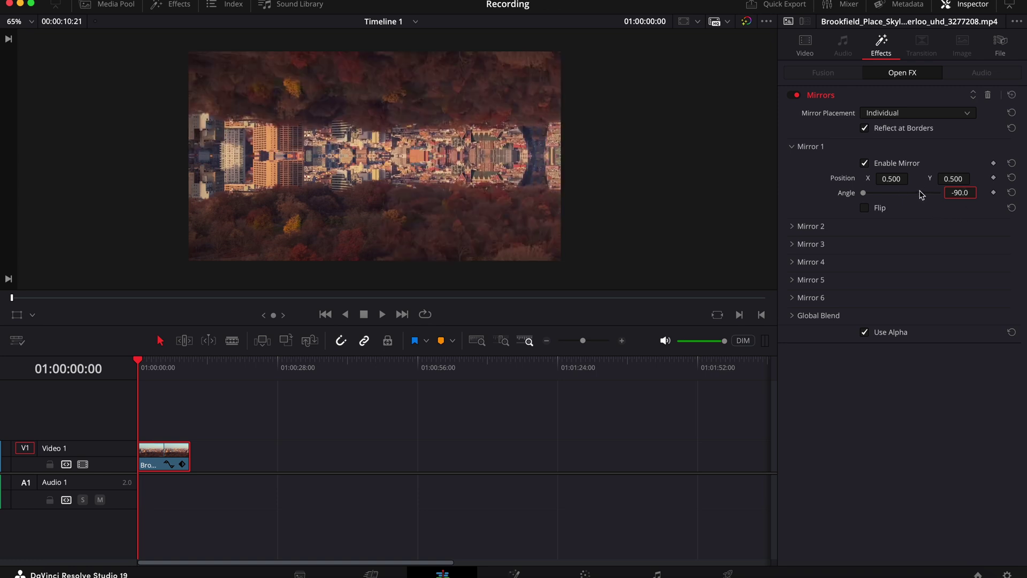
left_click_drag(952, 180, 974, 178)
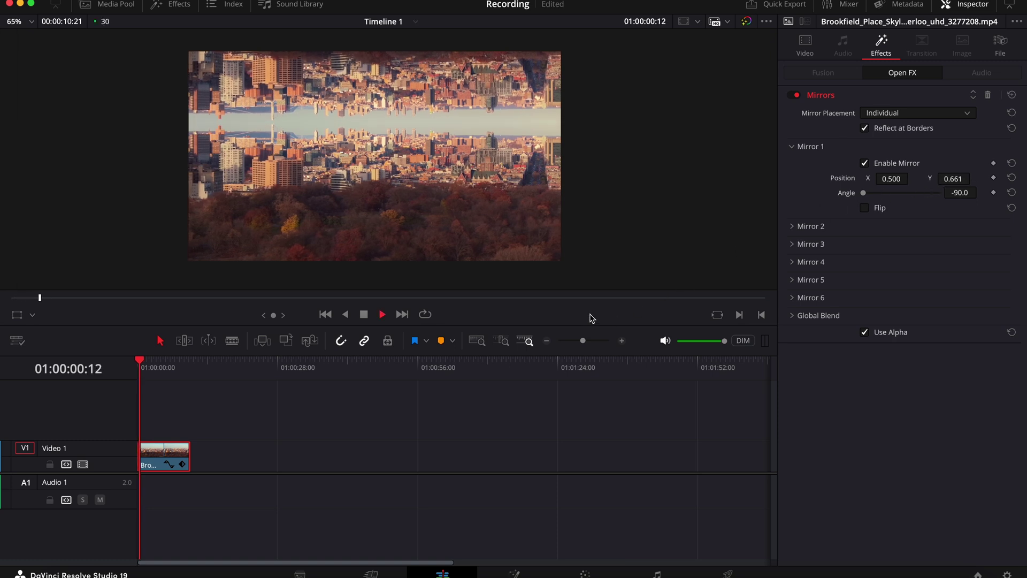